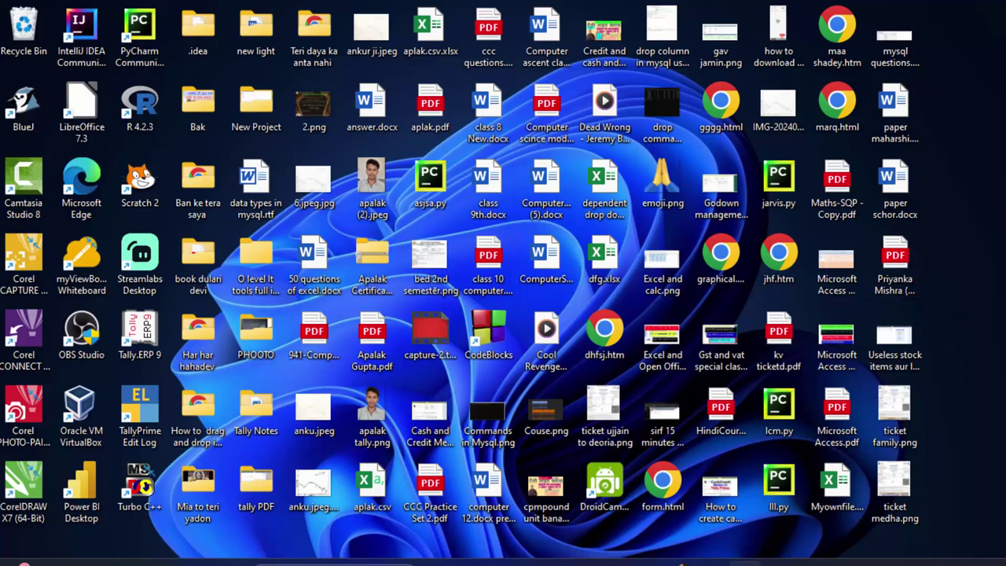
Step: Refresh the desktop, then launch Microsoft Access by searching 'acc' in the Start menu
right_click(959, 91)
click(959, 150)
click(235, 561)
click(250, 560)
click(249, 560)
text(acc)
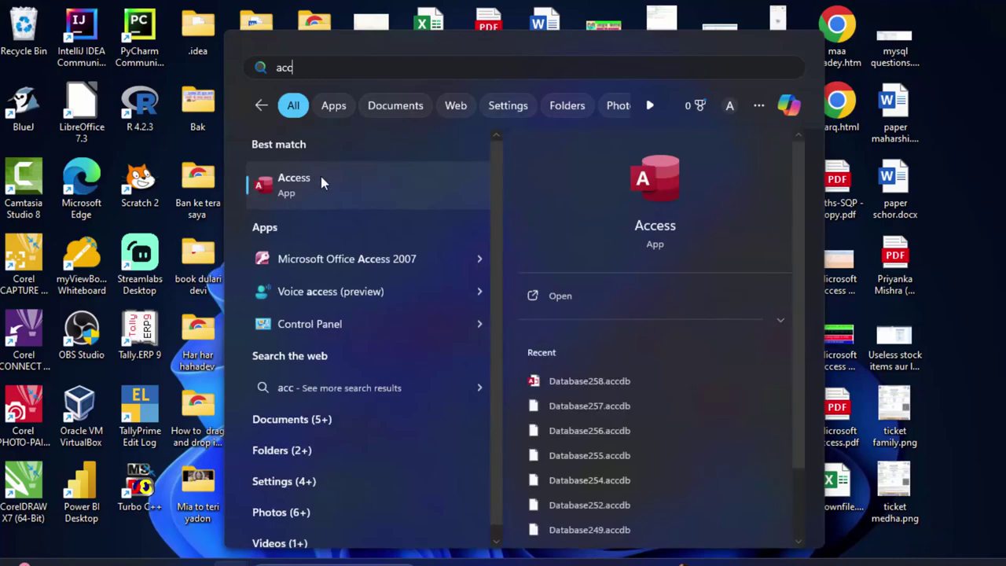
click(321, 180)
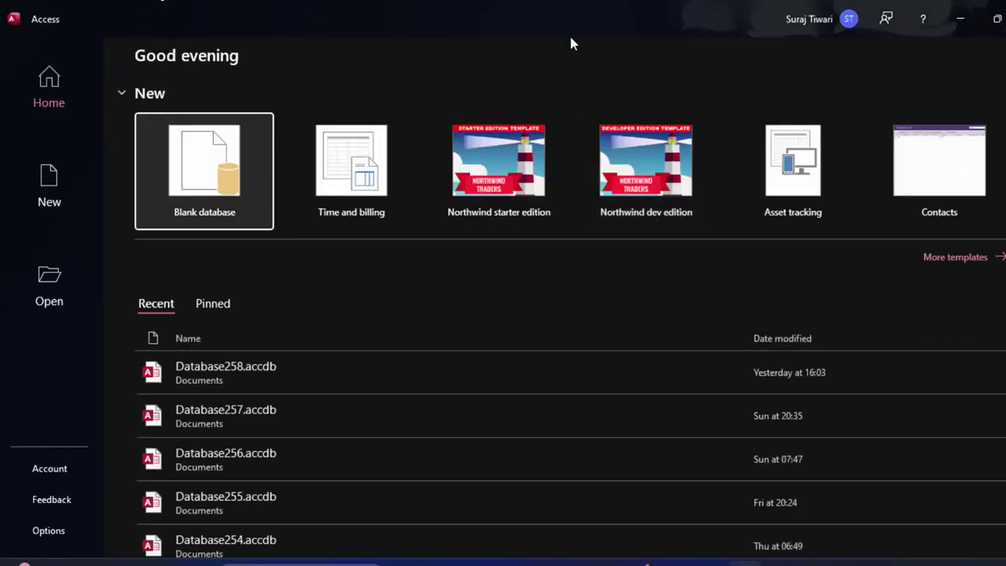
Step: Create a blank database named Database259.accdb
click(198, 142)
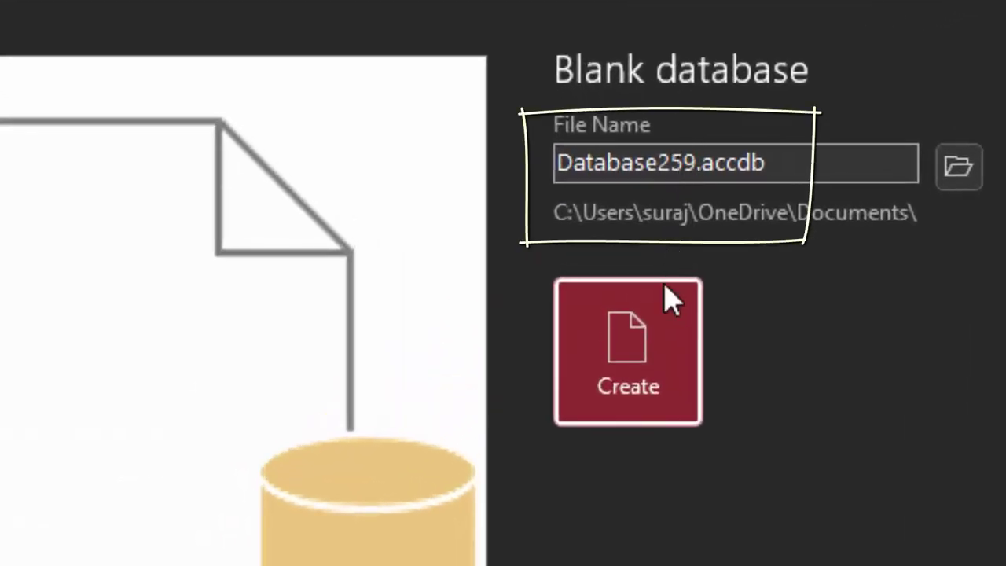
click(664, 336)
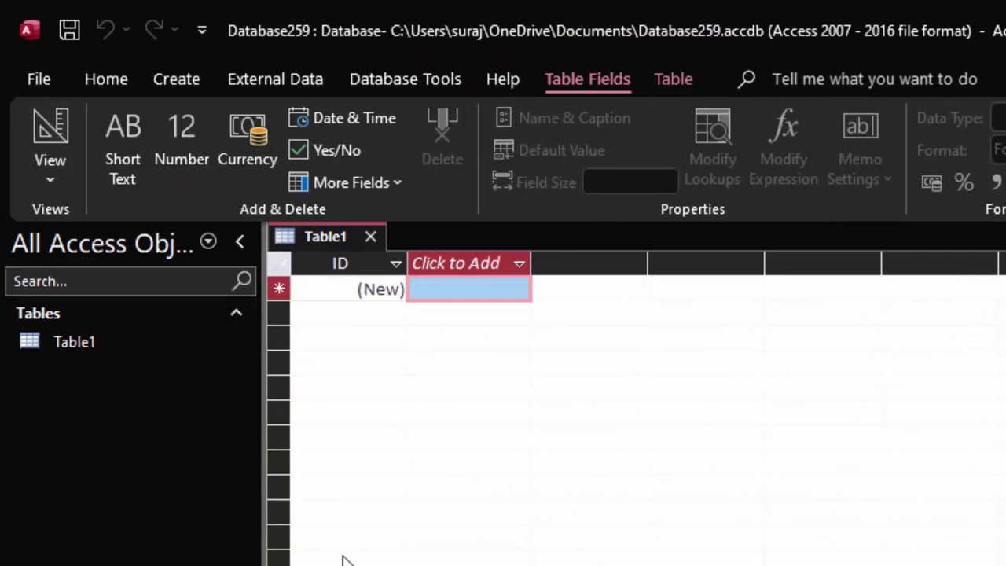
Step: Save Table1 in Design View with ID kept as AutoNumber, then close the design
click(48, 129)
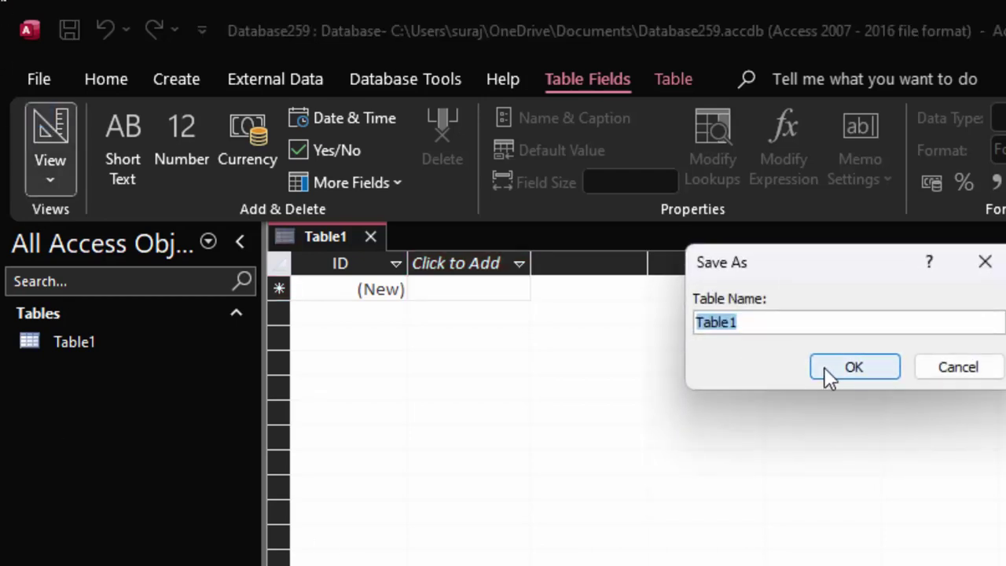
click(869, 364)
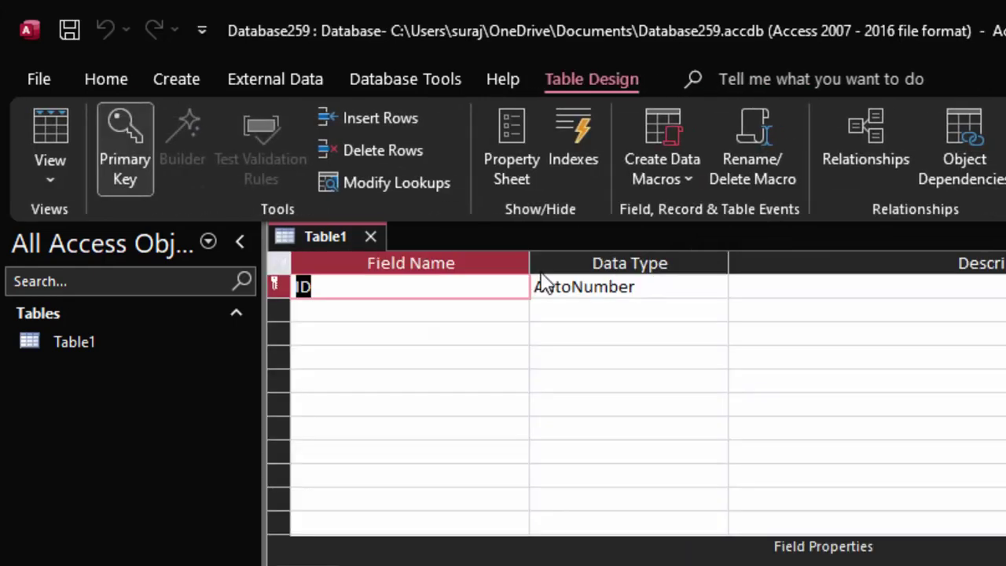
click(382, 310)
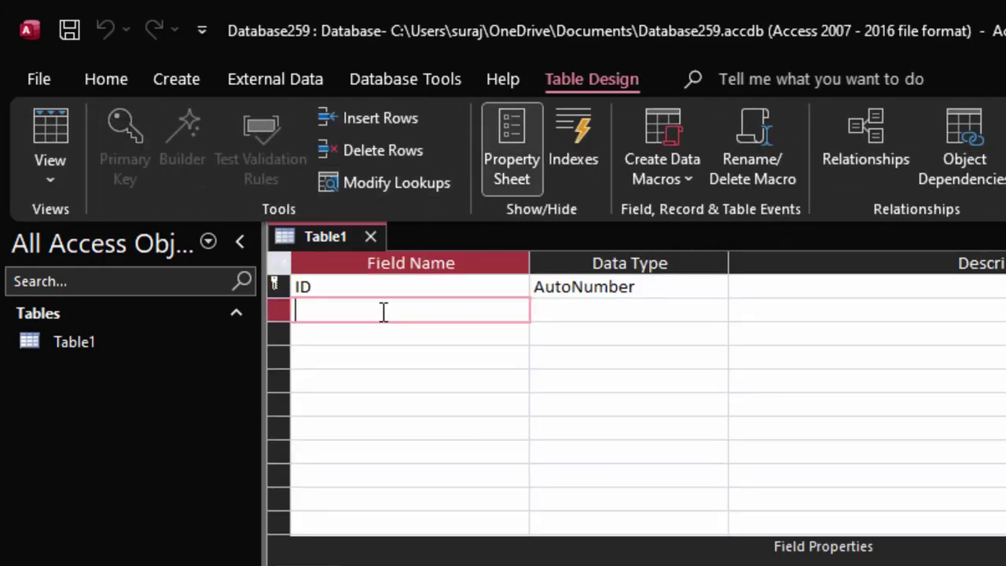
click(687, 285)
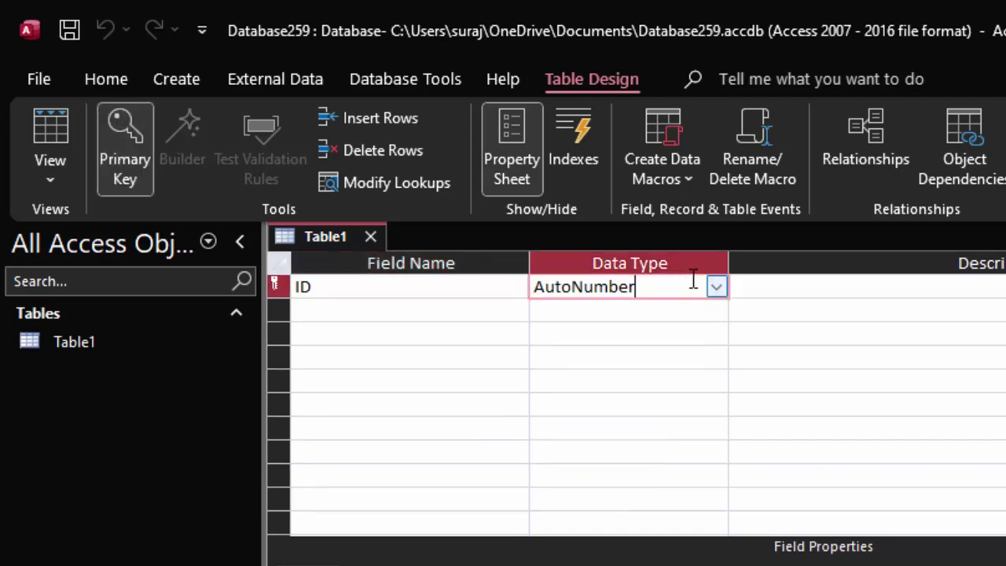
click(718, 289)
click(716, 288)
click(374, 238)
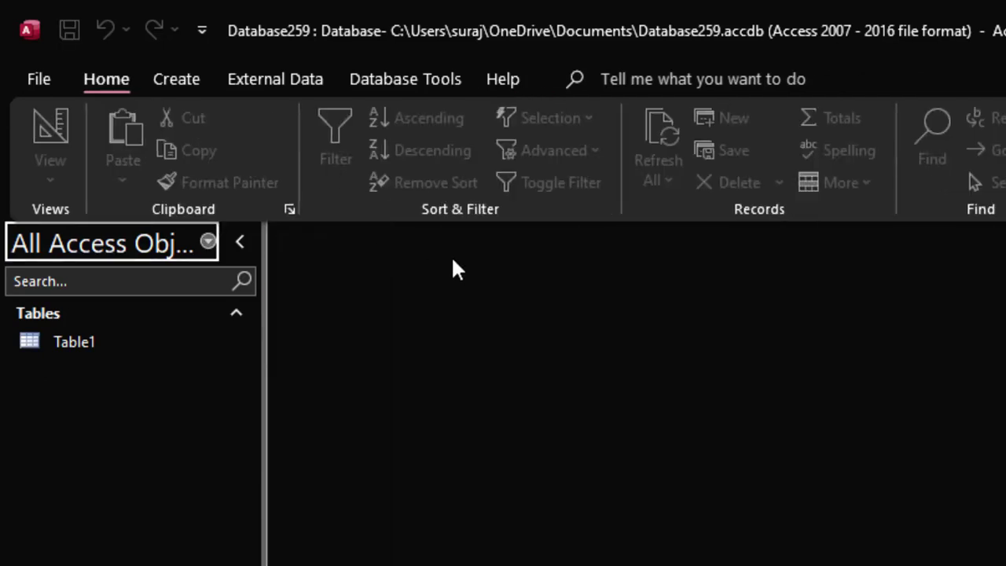
Step: Delete Table1 from the navigation pane and confirm the deletion
click(146, 340)
right_click(145, 337)
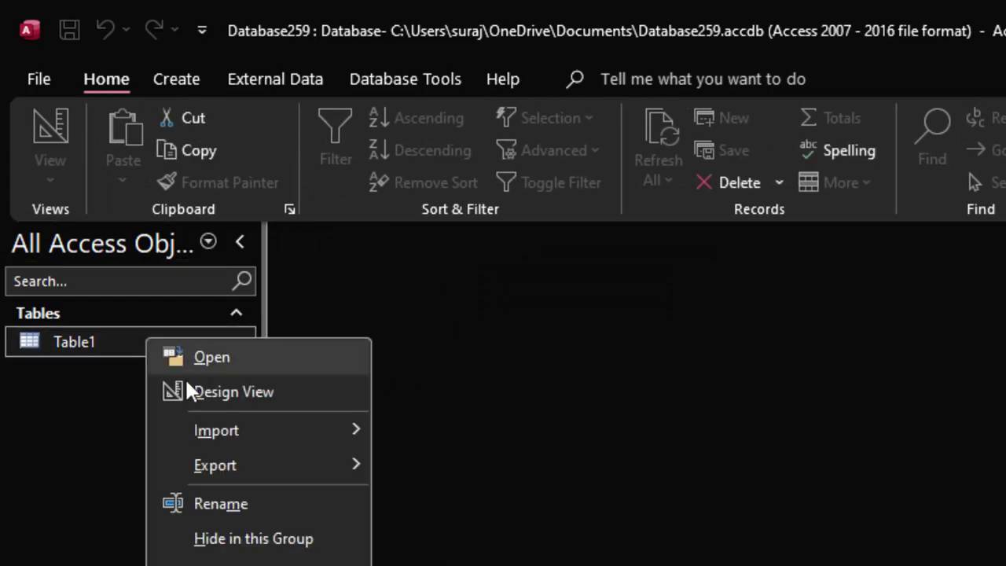
click(243, 564)
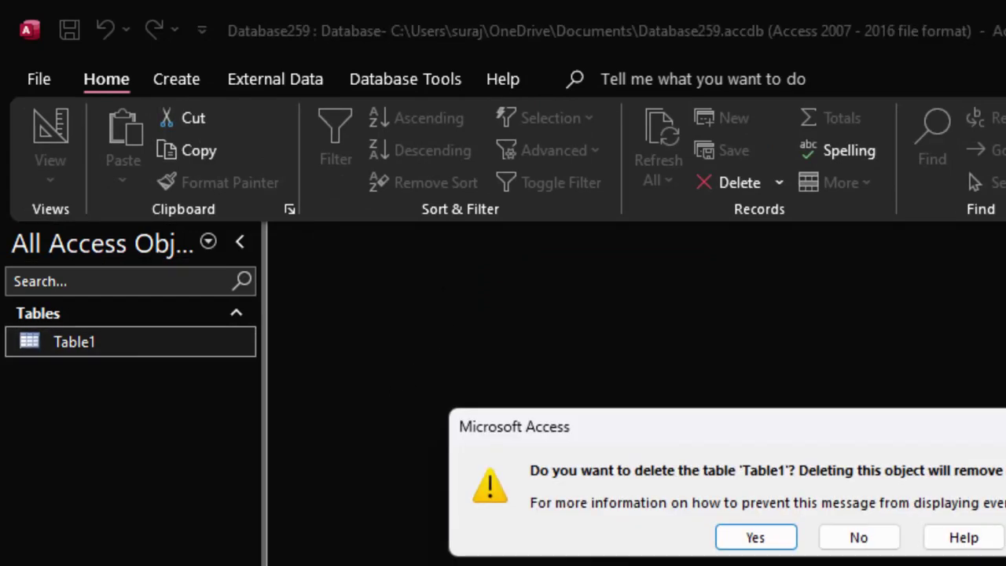
click(742, 542)
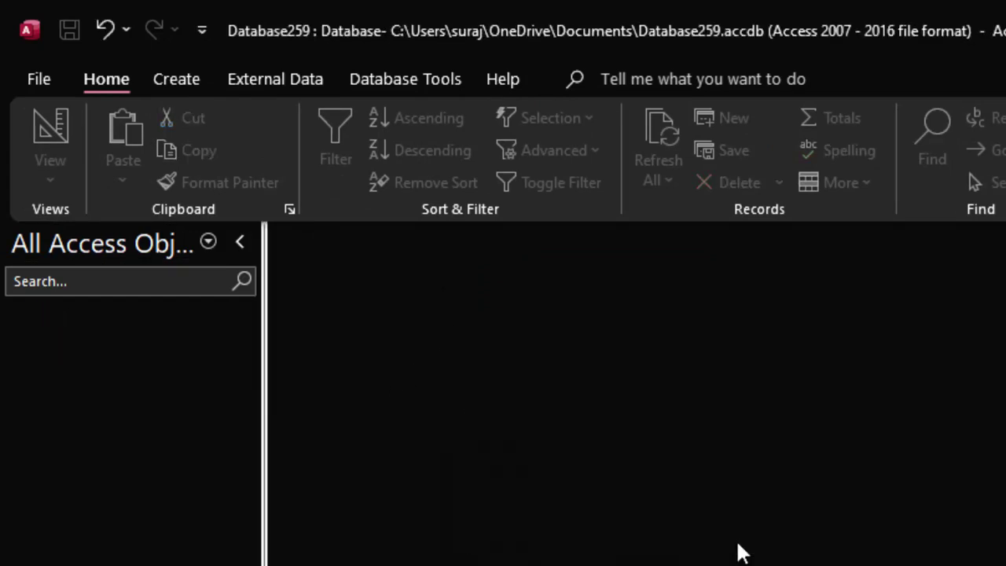
Step: Start a new Query Design in SQL view and delete the default SELECT; text
click(178, 79)
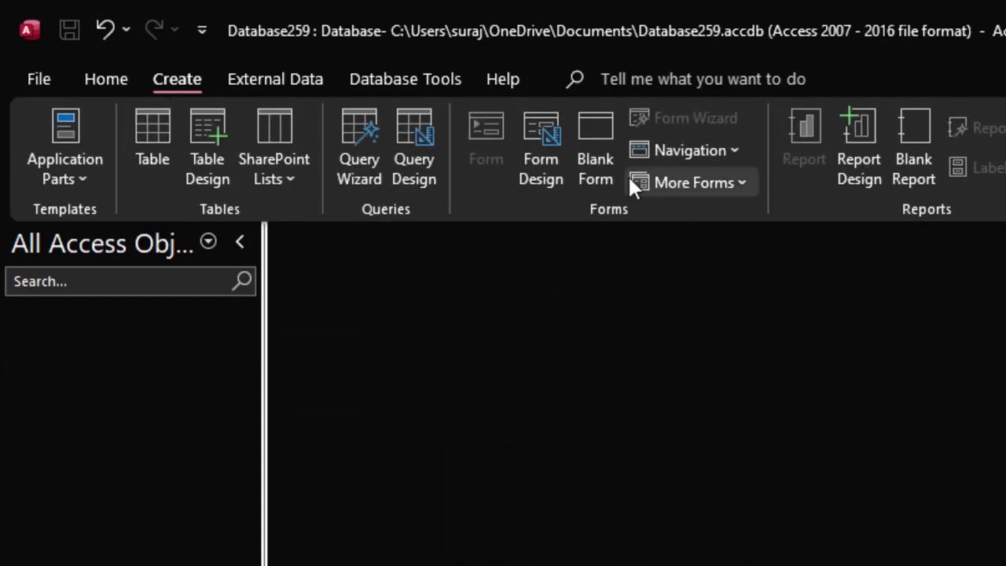
click(431, 130)
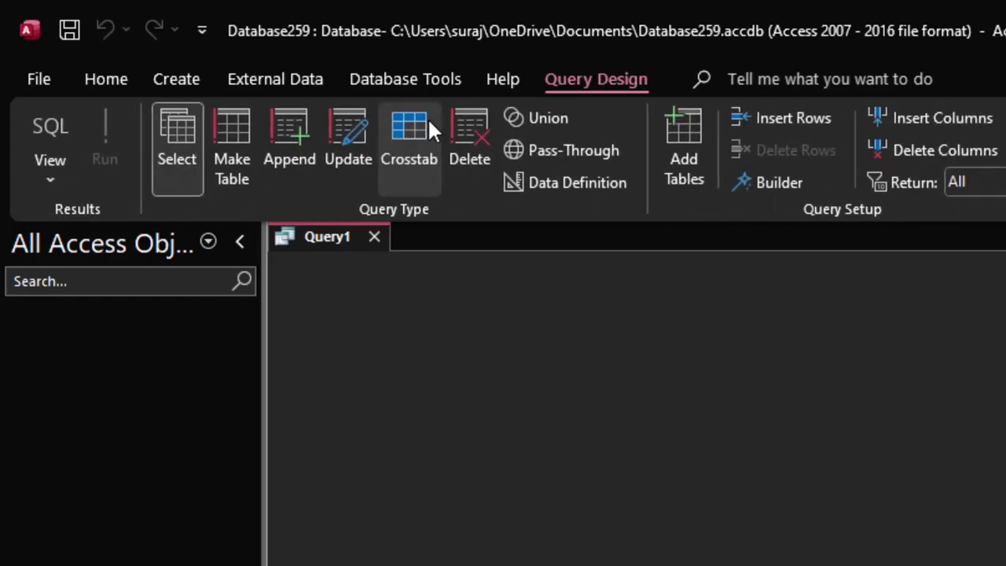
click(35, 122)
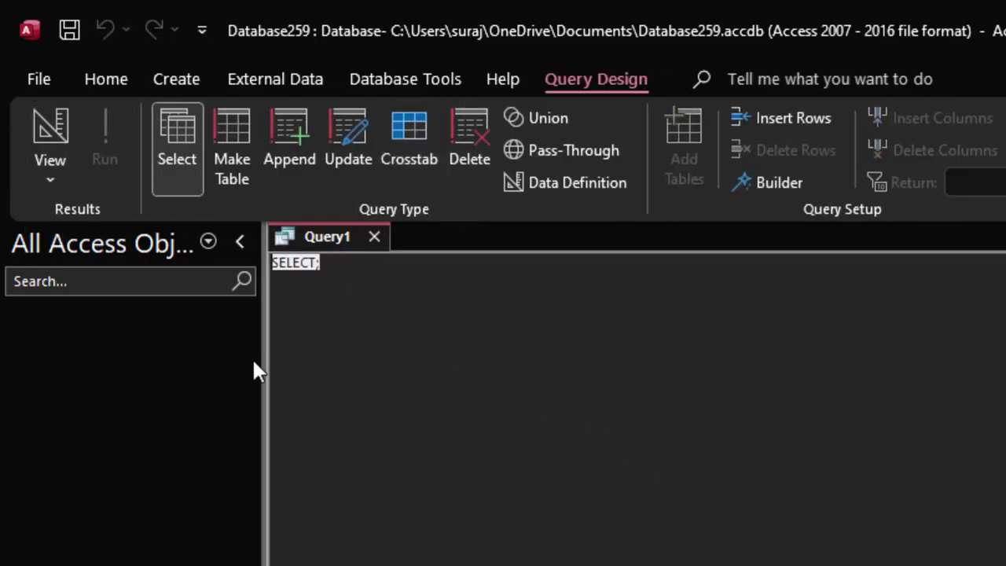
key(Delete)
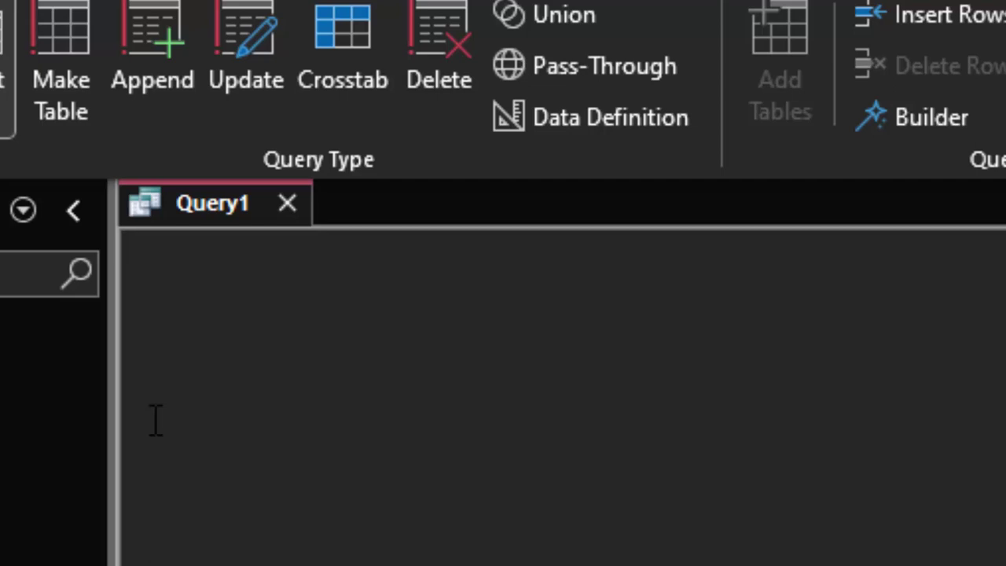
Step: Type 'create table School(Registrtion_id varchar(15) not null primary key,Name_of_Student text,'
text(cr)
text(eate)
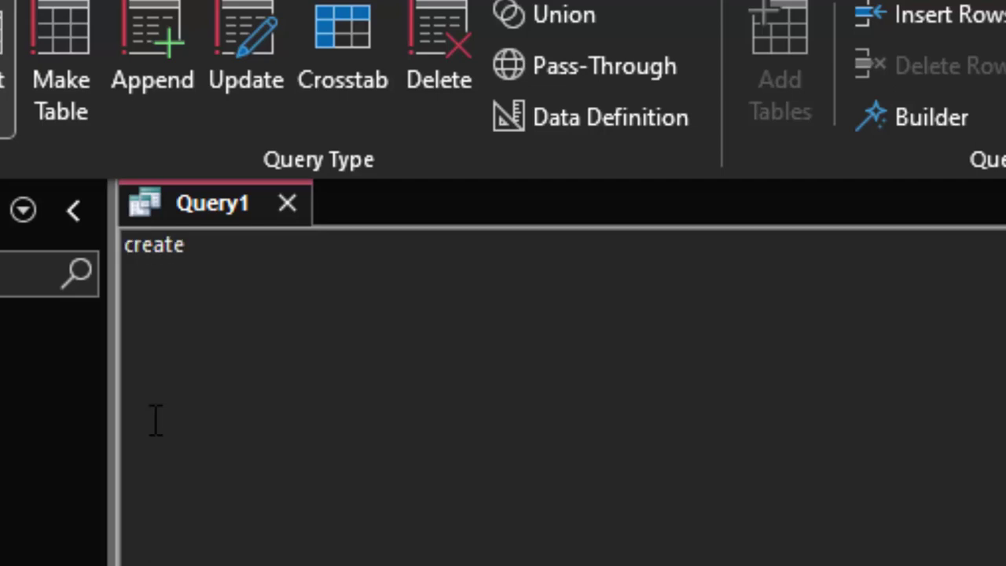
text( tab)
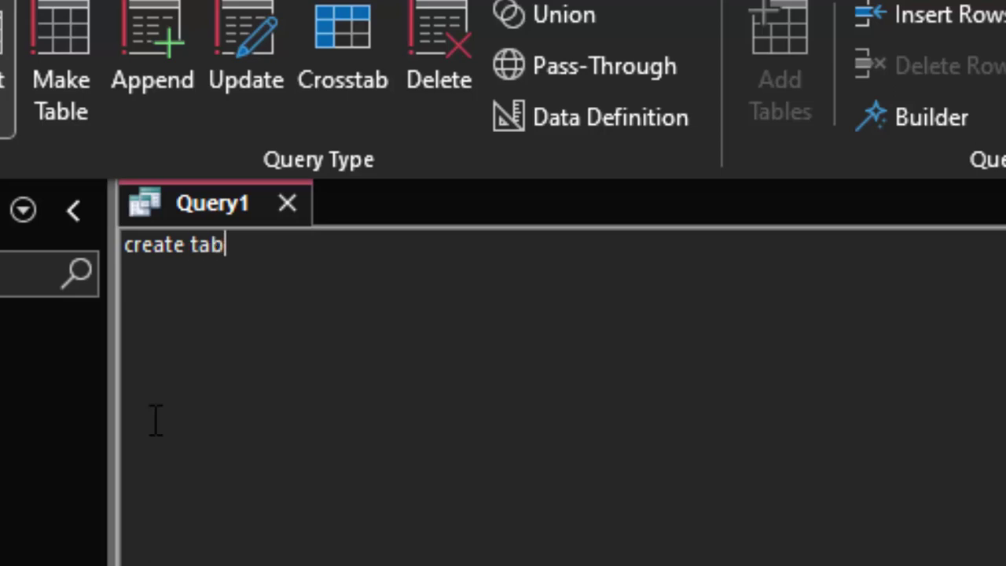
text(le)
text( Sch)
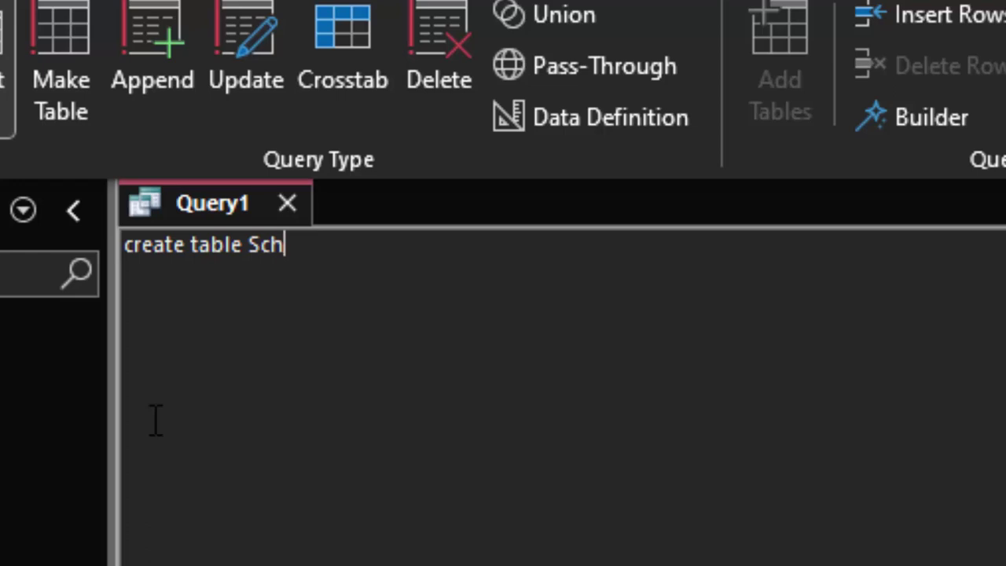
text(ool)
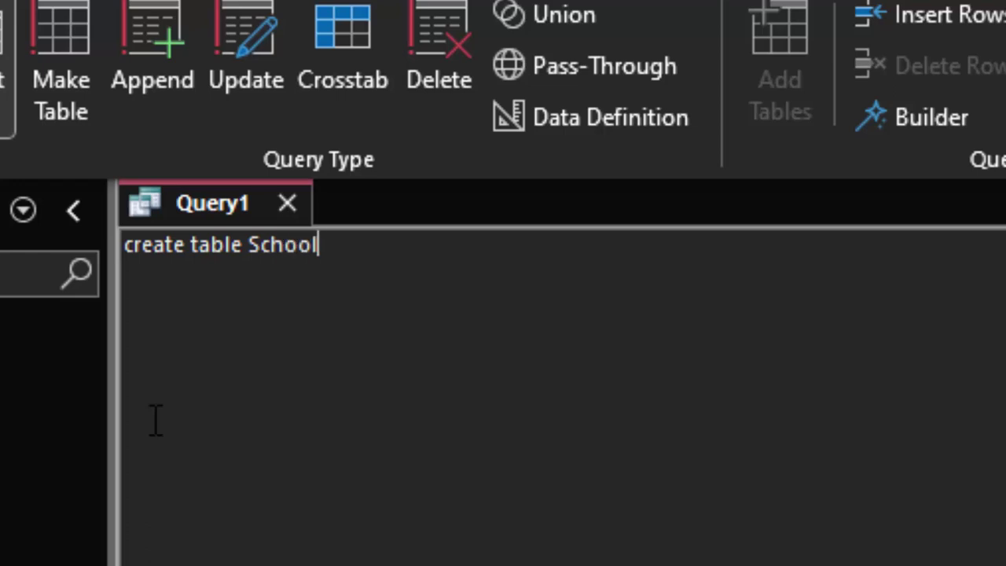
text(()
text(R)
text(egistr)
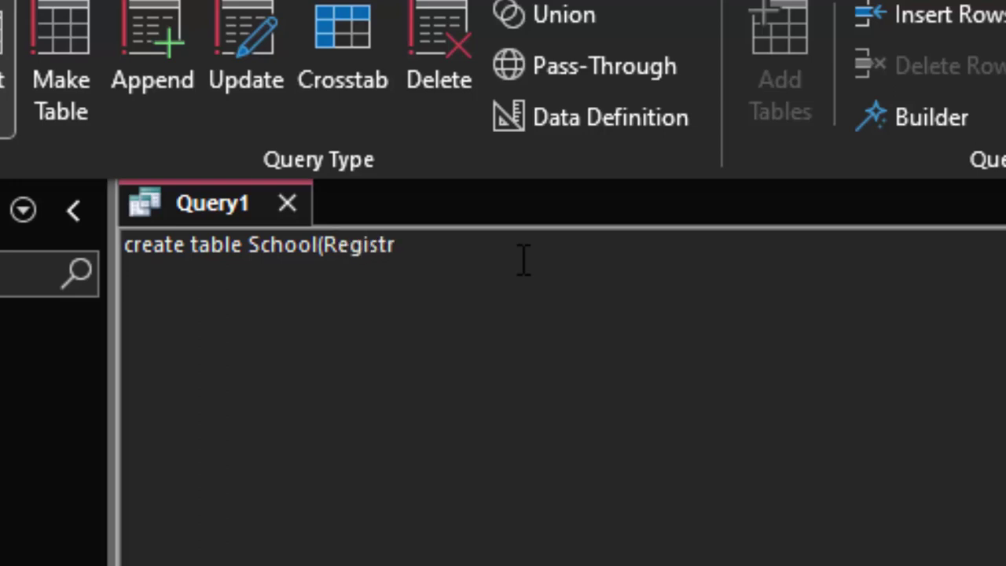
text(tion)
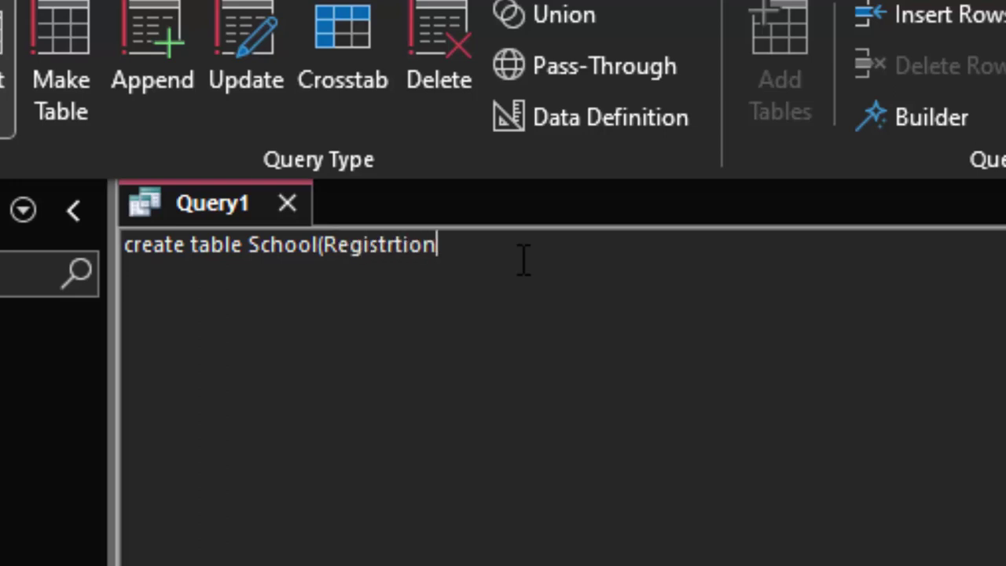
text(_id )
text(varchar)
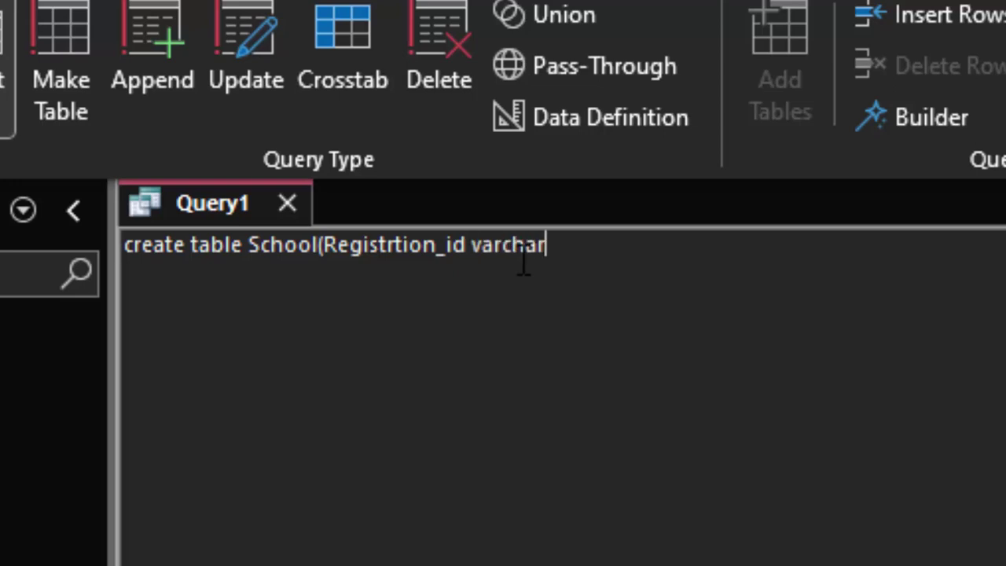
text(()
text(15))
text(,)
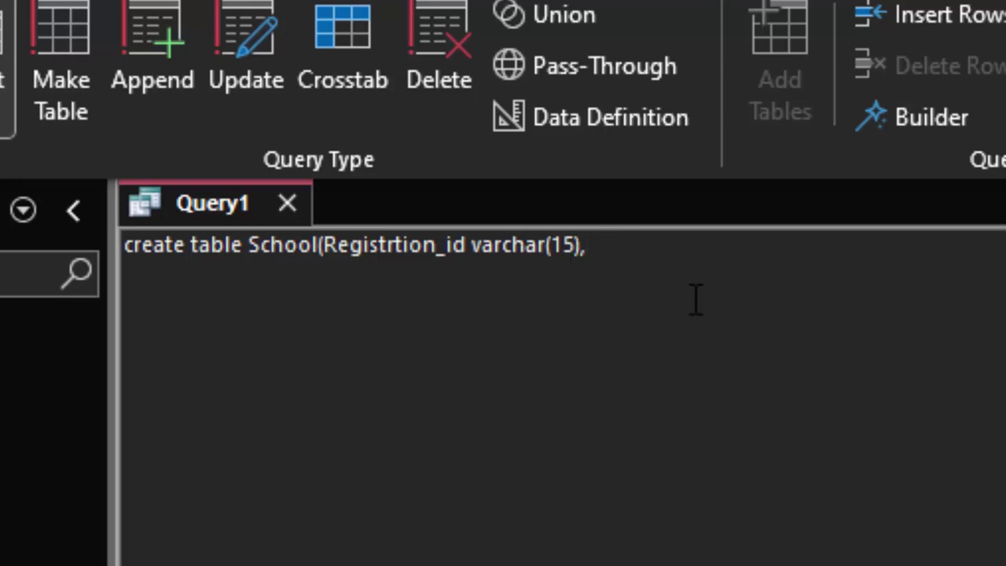
key(BackSpace)
text(n)
text(ot null )
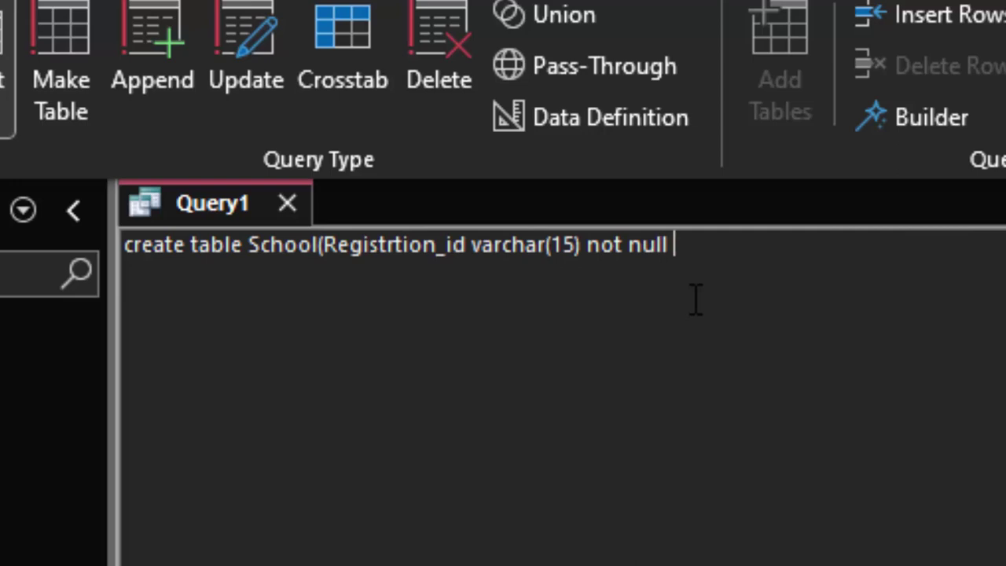
text(primary)
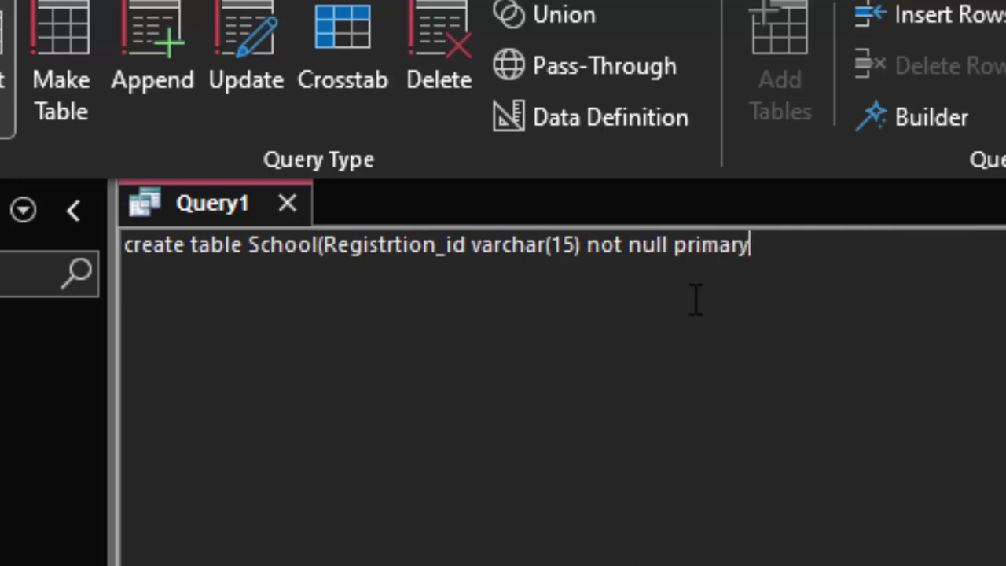
text( key)
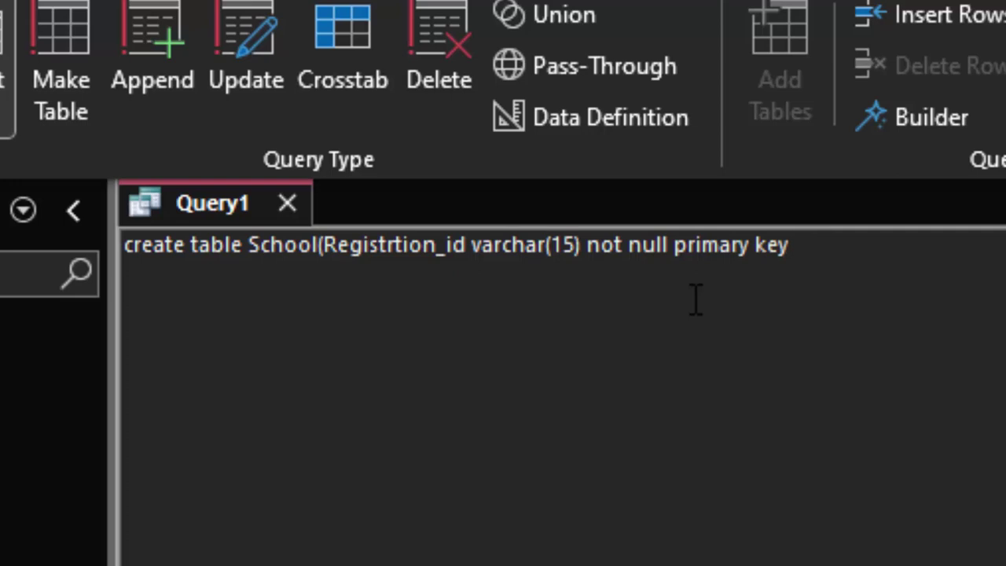
text(,)
text(Na)
text(me_of)
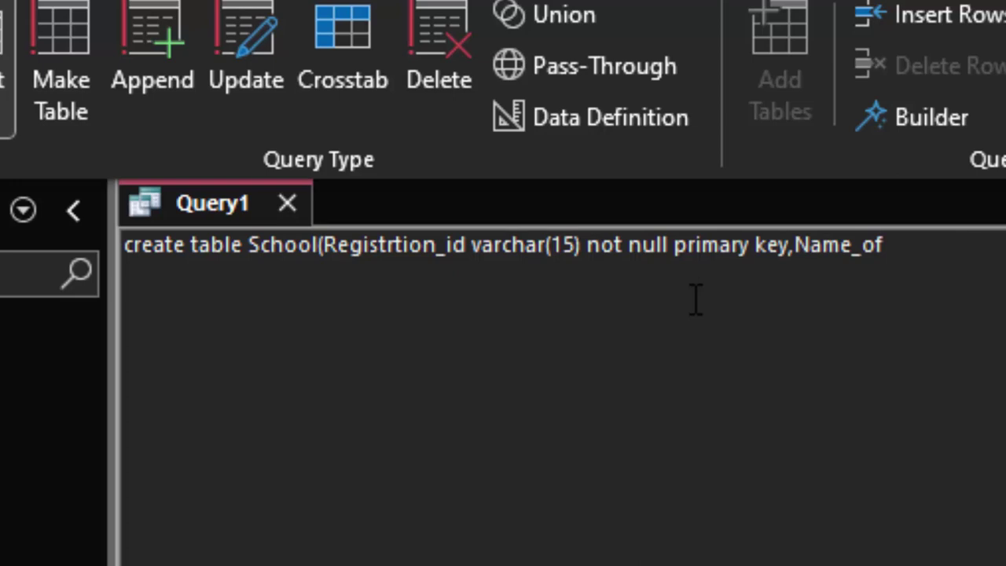
text(_Student)
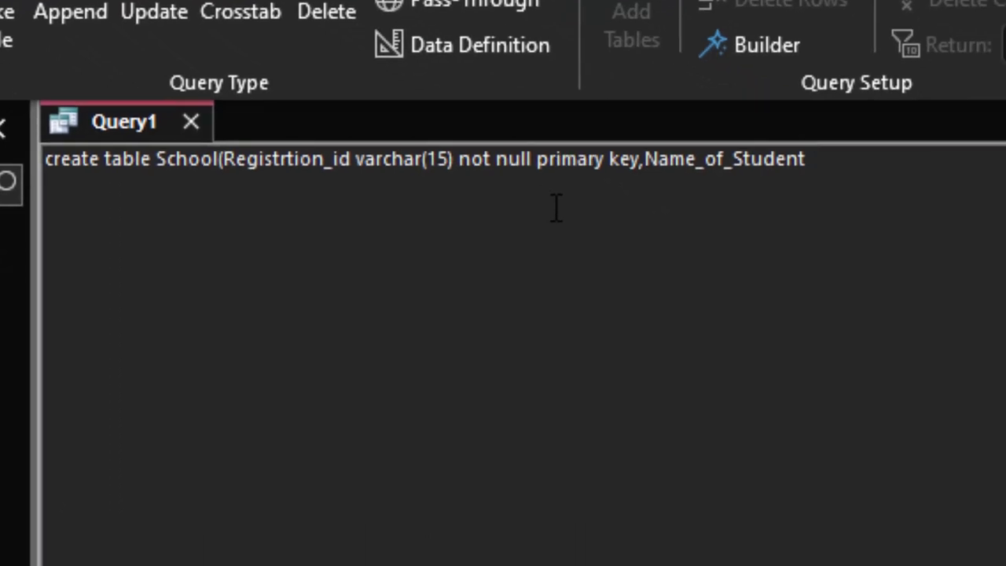
text( text)
text(,)
Step: Add Computer int, English int and Maths int columns, then select the whole statement
text(C)
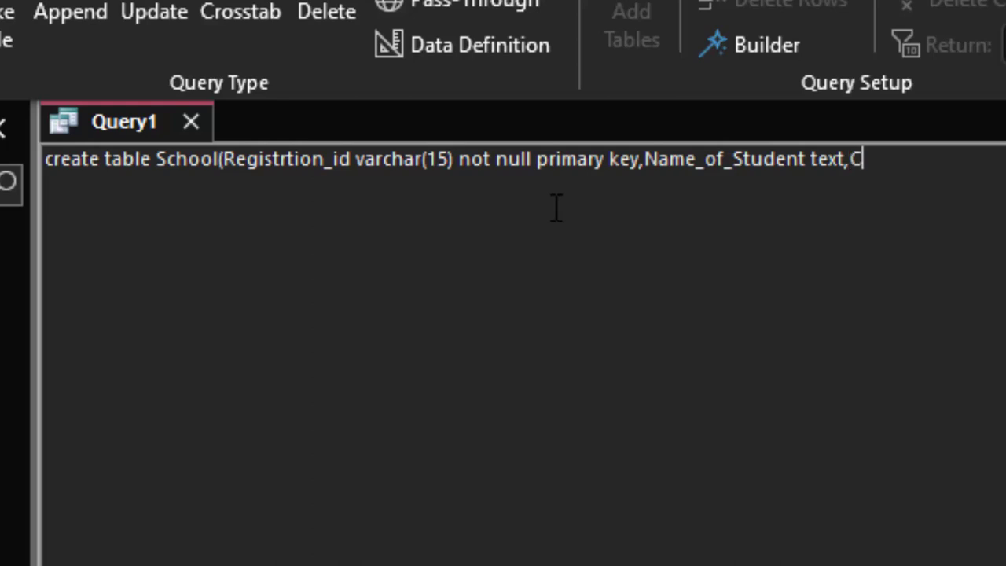
text(omp)
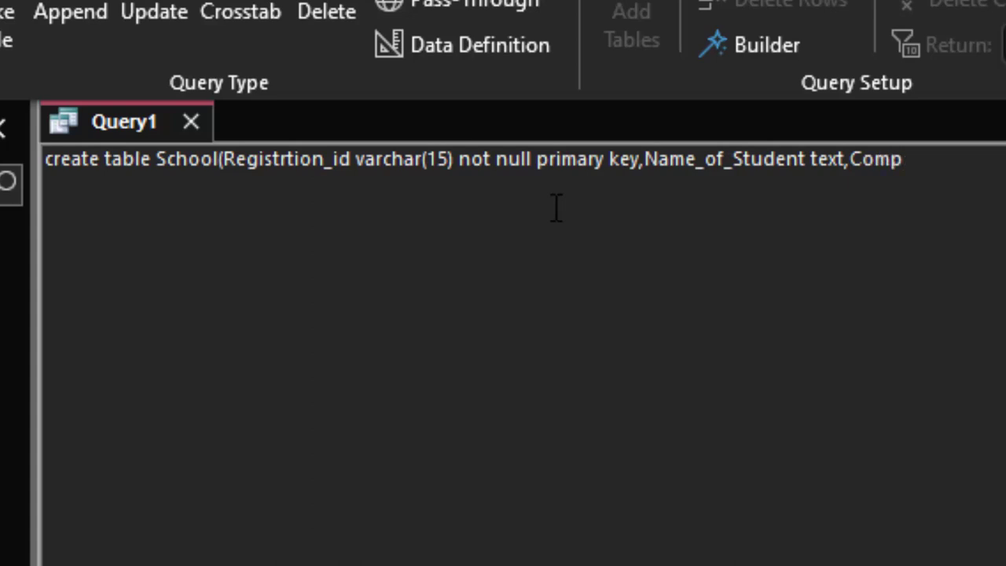
text(uter)
text( int,)
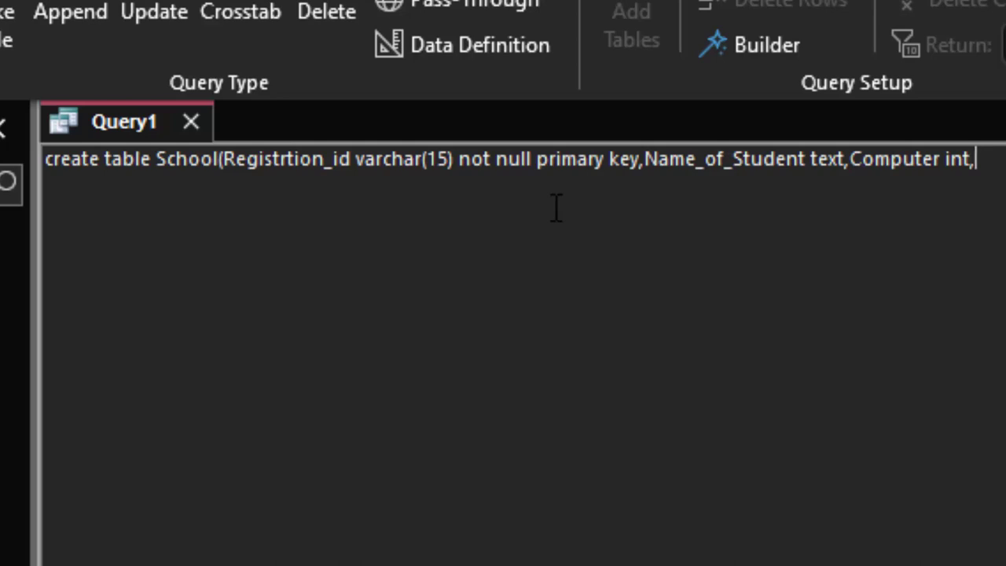
text(Engli)
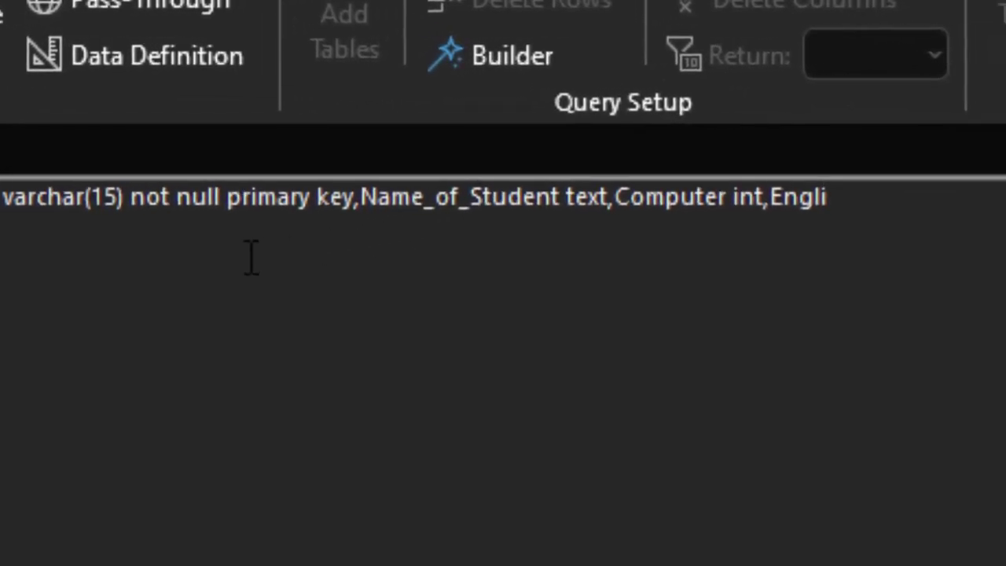
text(sh)
text( int,)
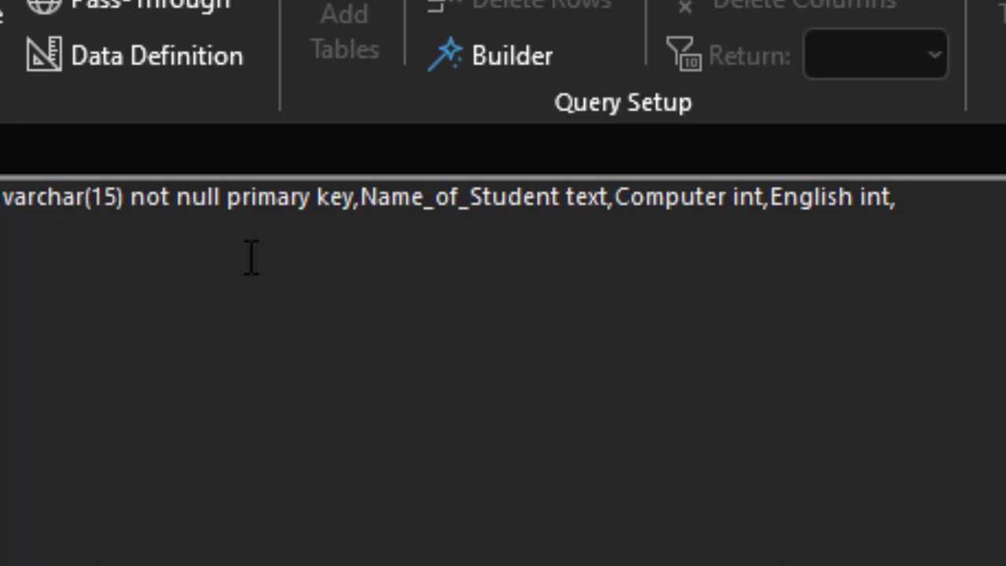
text(Maths )
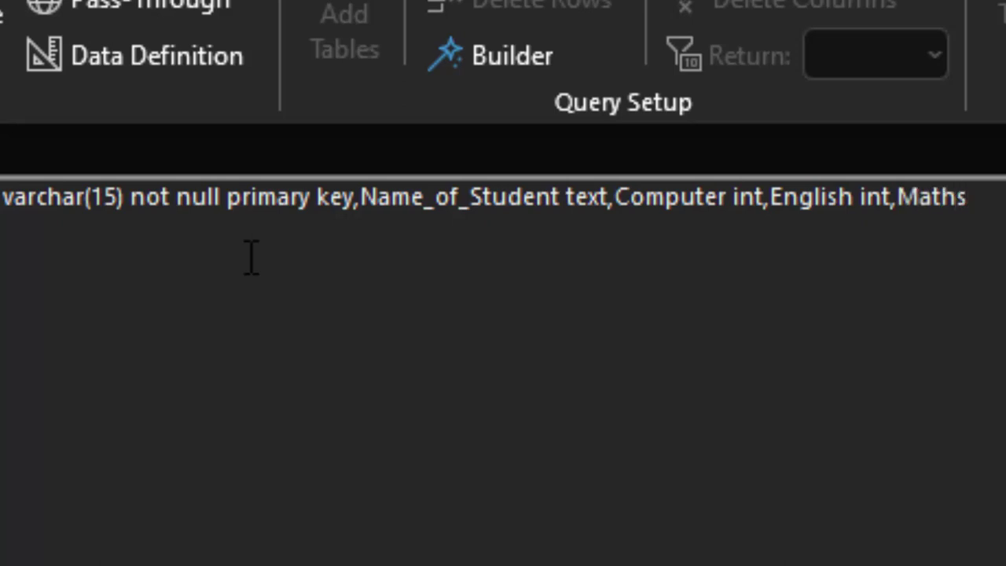
text(int)
drag(359, 218, 4, 193)
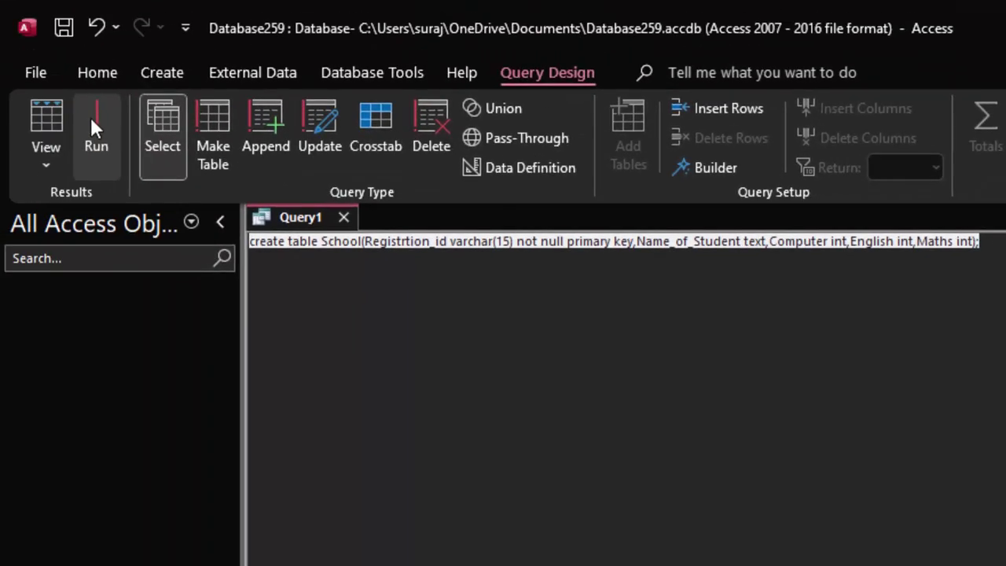
Step: Run the query to create the School table and open its datasheet
click(90, 117)
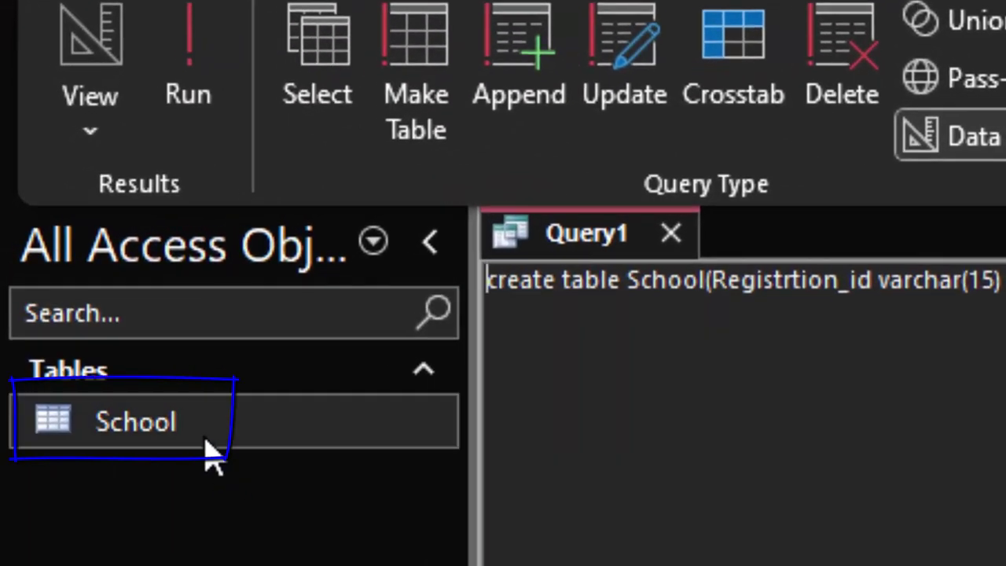
click(207, 442)
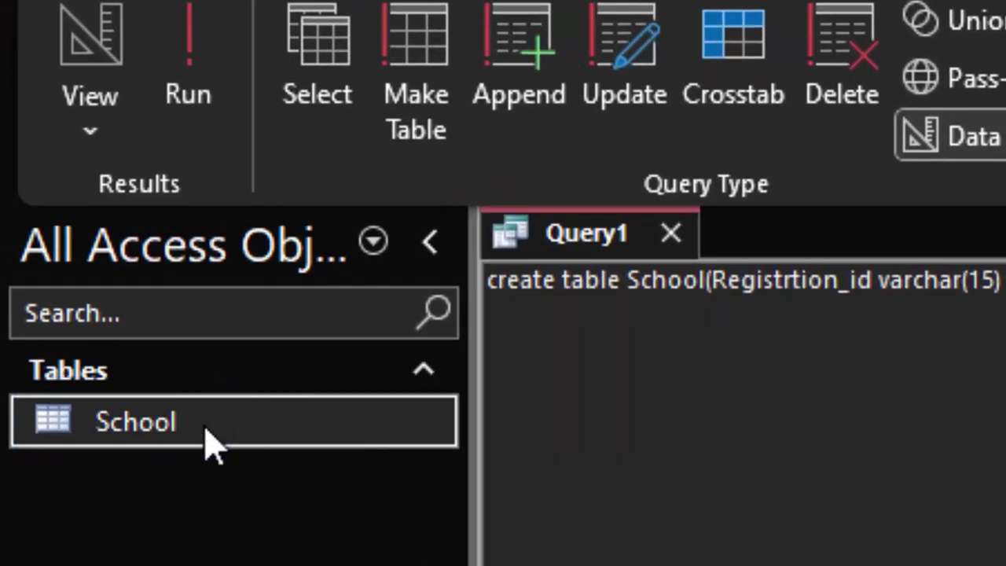
double_click(206, 442)
Step: Widen the Registrtion_id and Name_of_Student columns so their full headers show
click(752, 280)
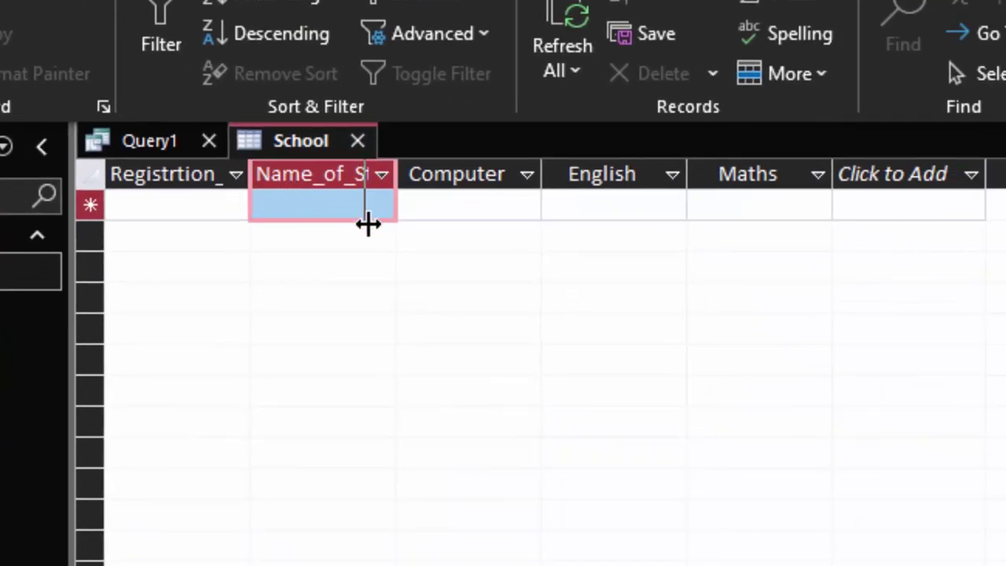
drag(253, 174, 364, 205)
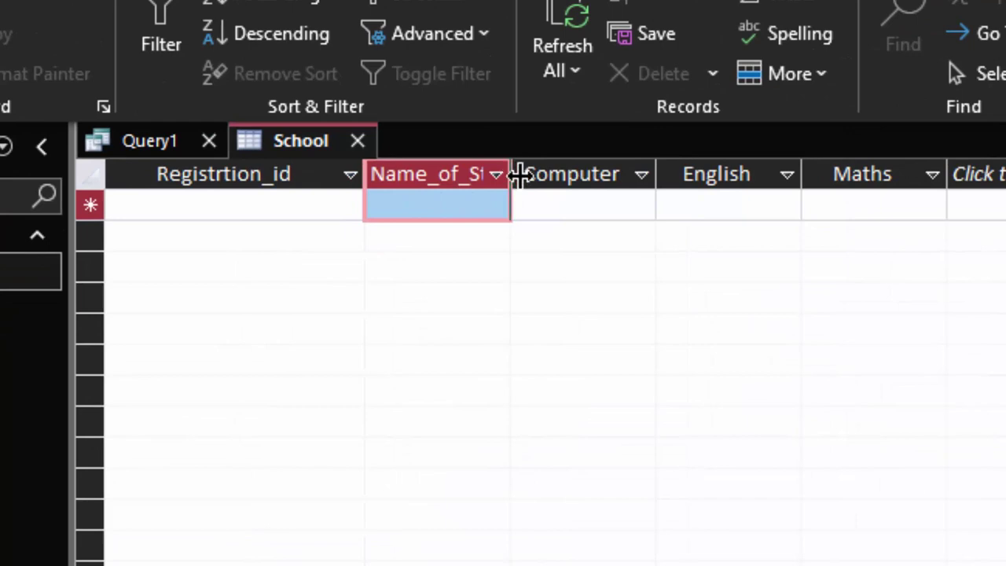
drag(612, 241, 628, 244)
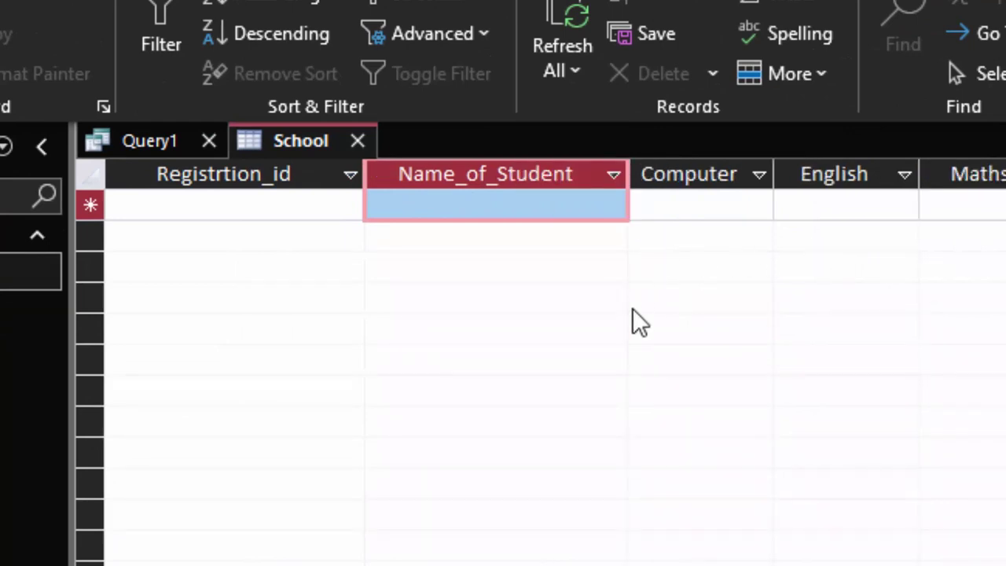
Step: Enter the first record: RR001, Ram, Computer 56, English 88, Maths 66
click(311, 208)
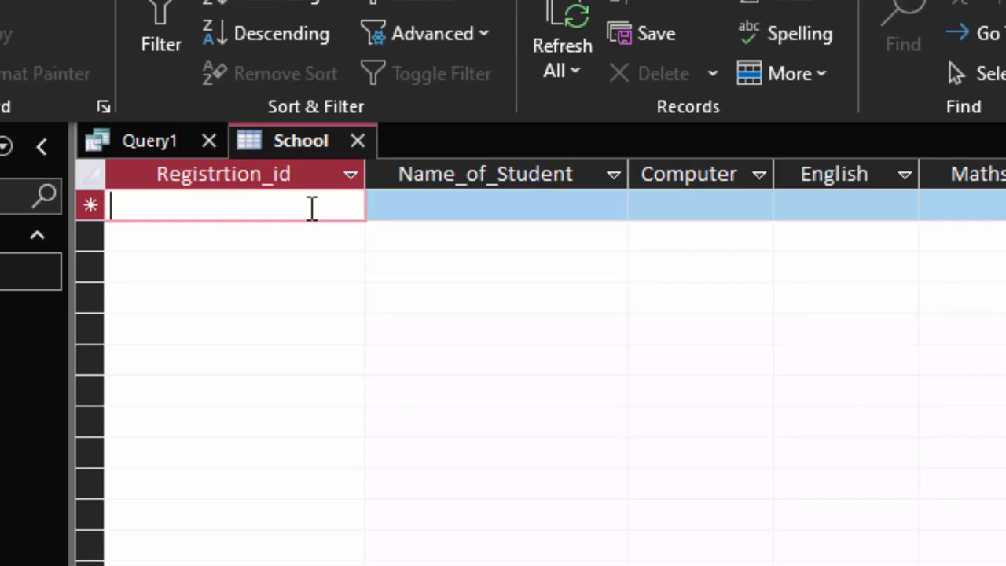
text(R)
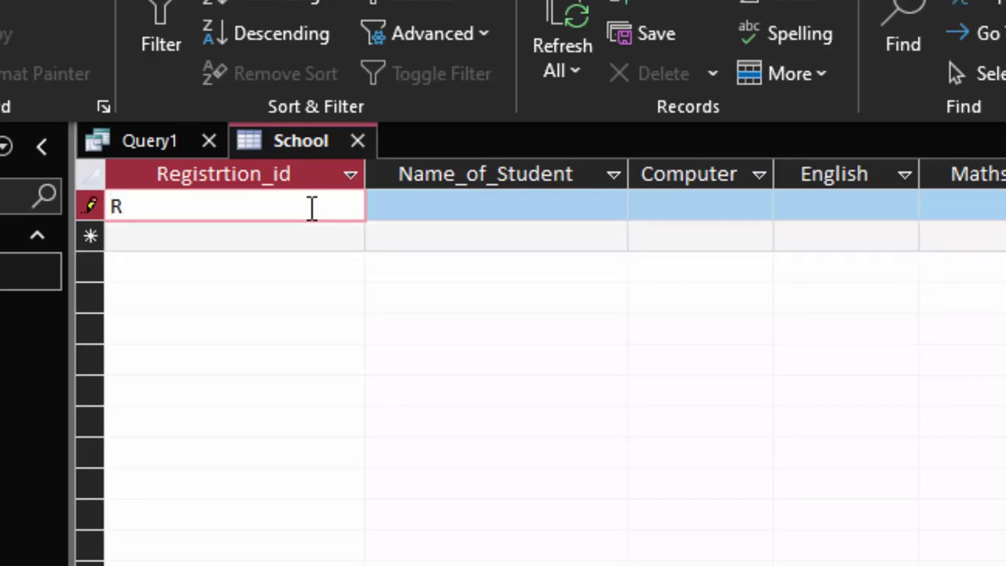
text(R001)
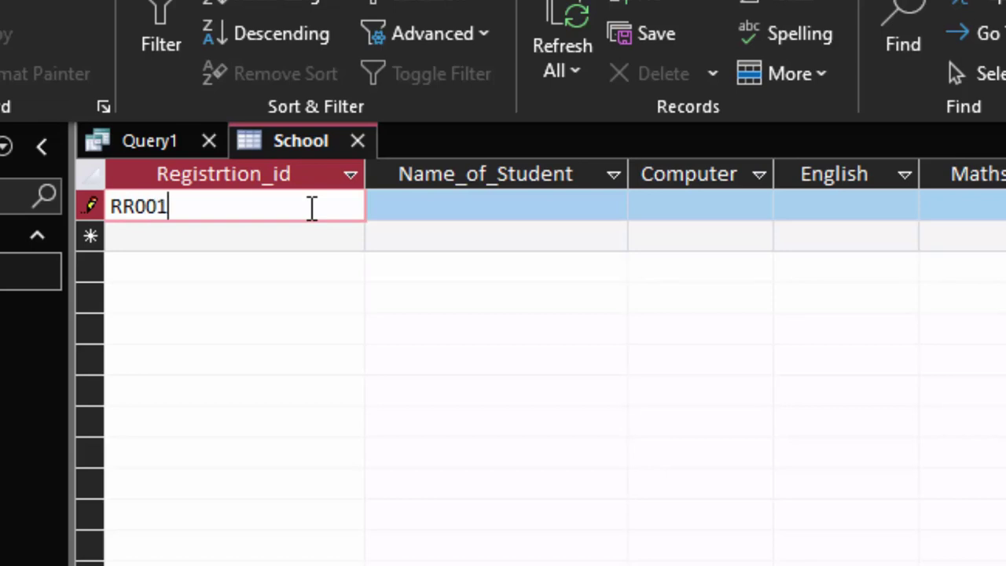
key(Tab)
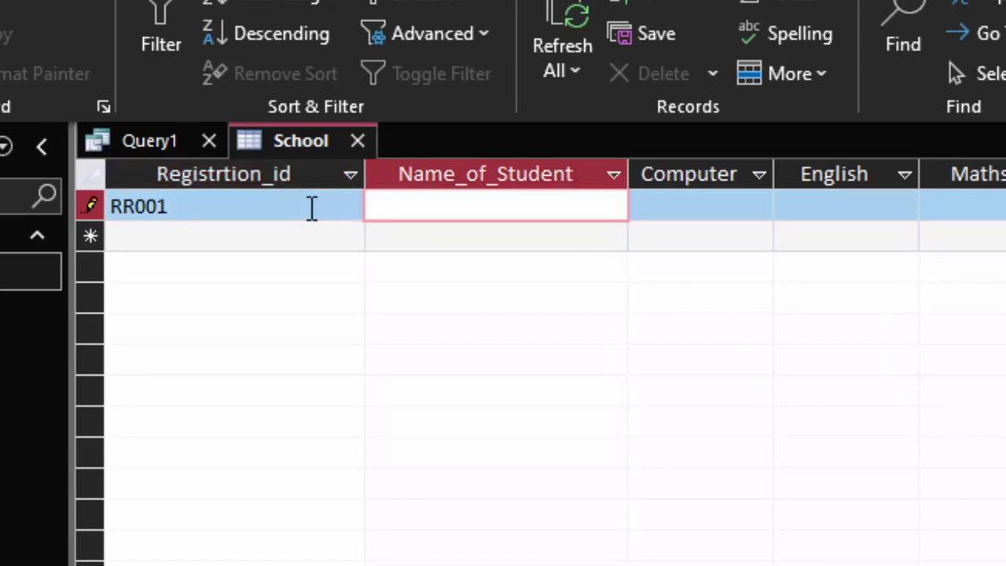
text(Ram)
key(Tab)
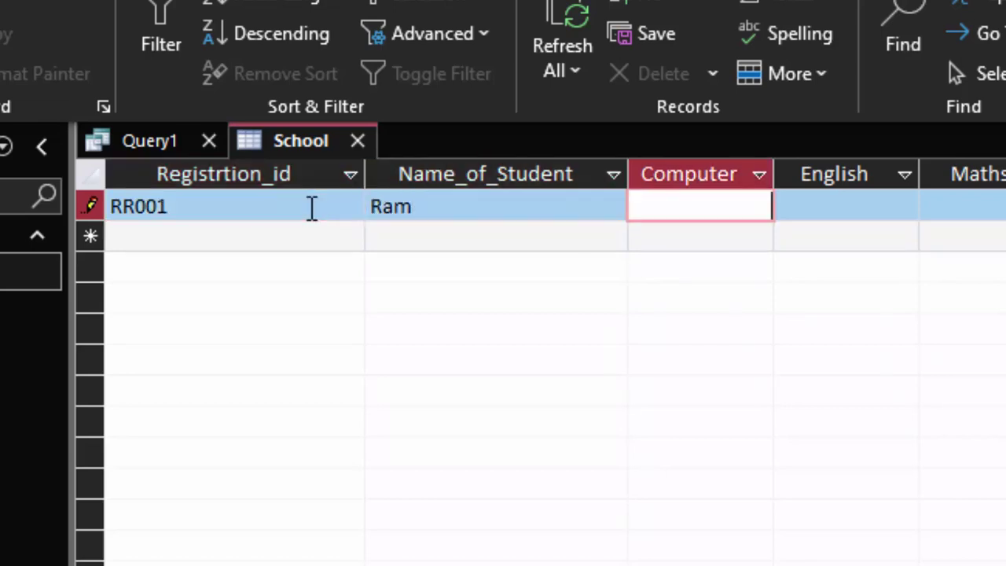
text(56)
key(Tab)
text(8)
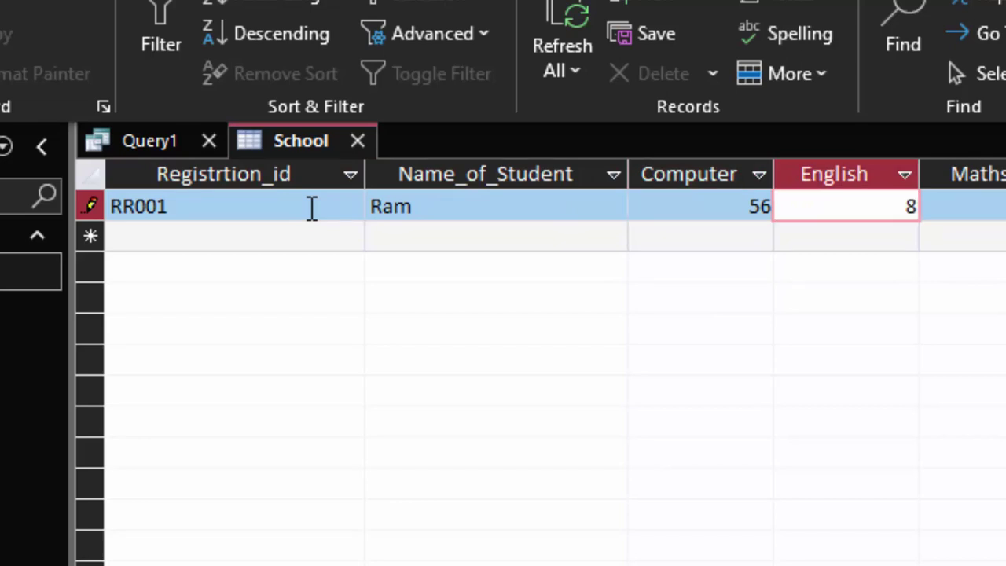
text(8)
key(Tab)
text(66)
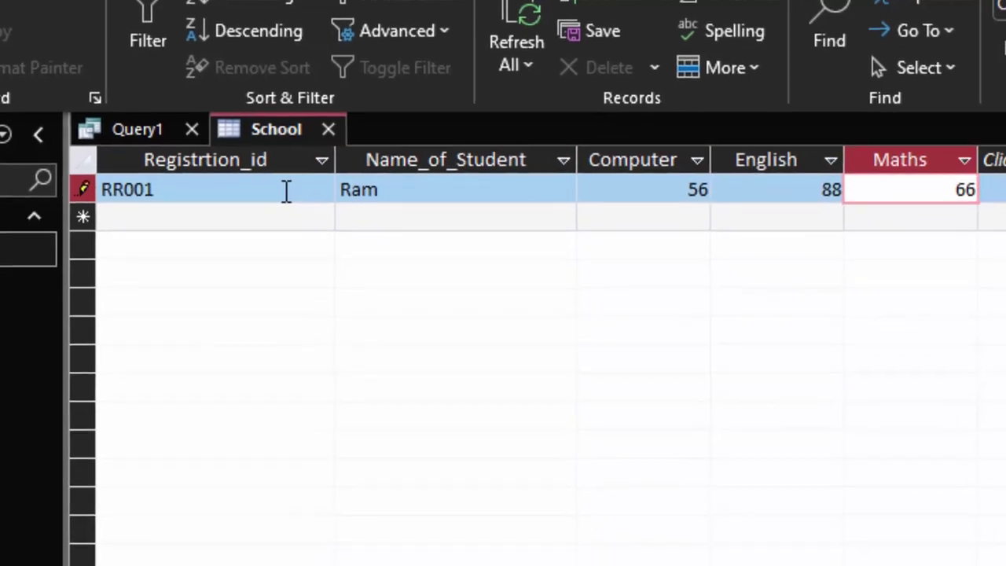
key(Tab)
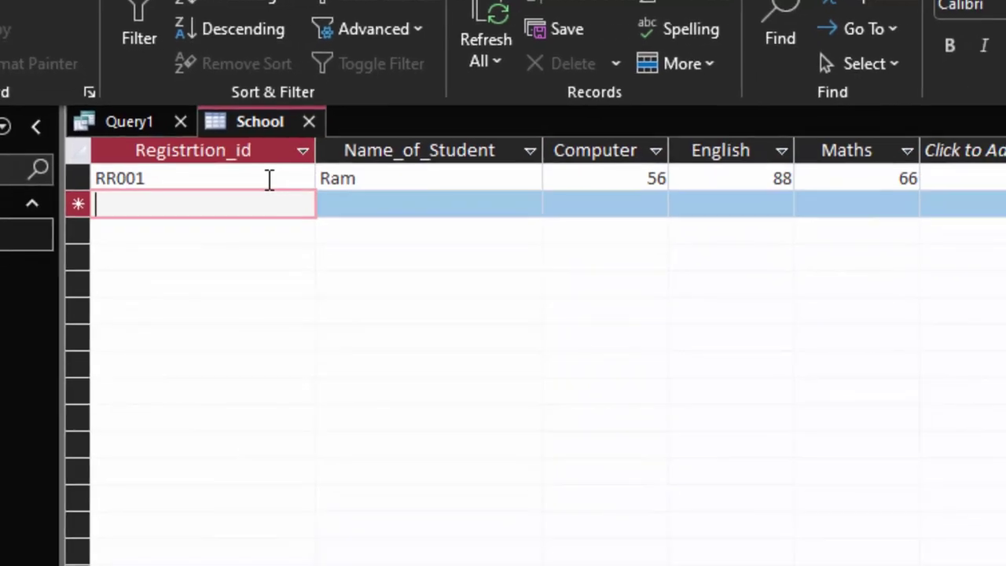
Step: Enter the second record: RR002, Shyam, Computer 65, English 23
text(RR)
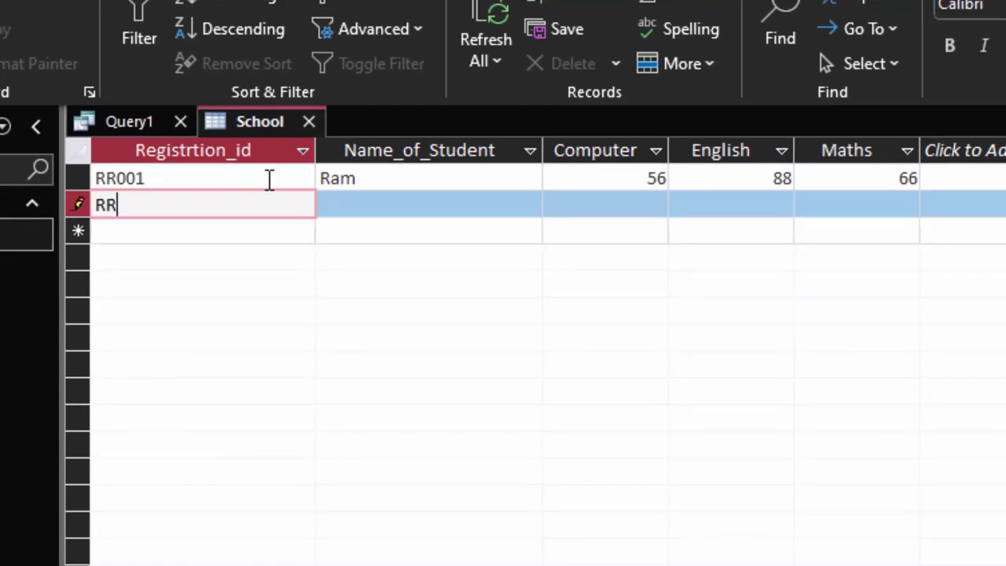
text(002)
key(Tab)
text(S)
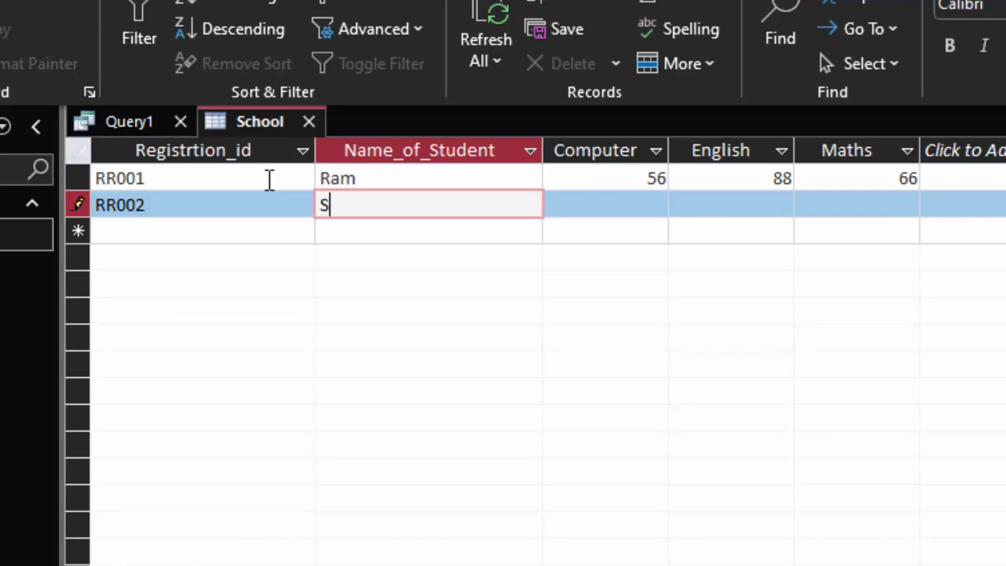
text(hyam)
key(Tab)
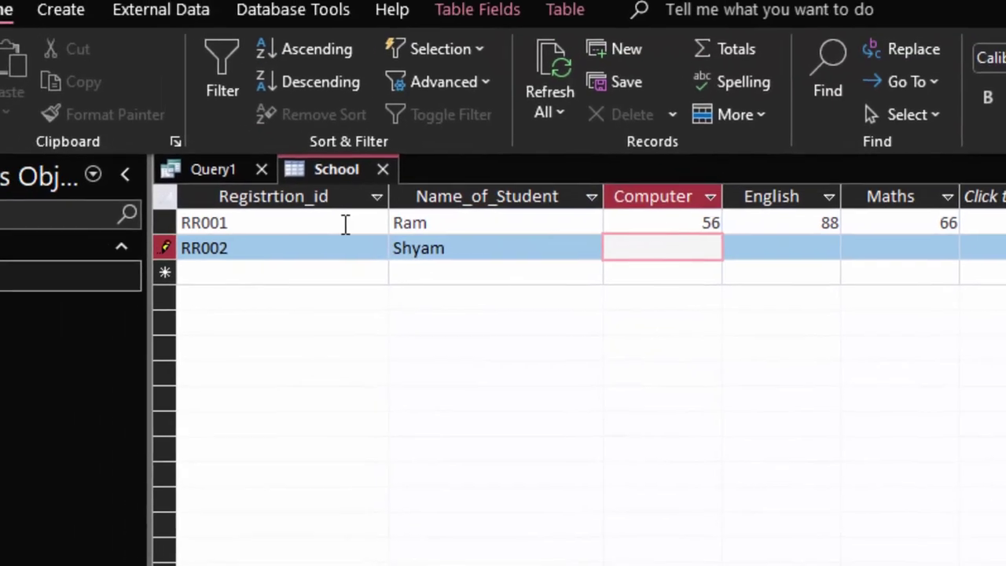
text(65)
key(Tab)
text(23)
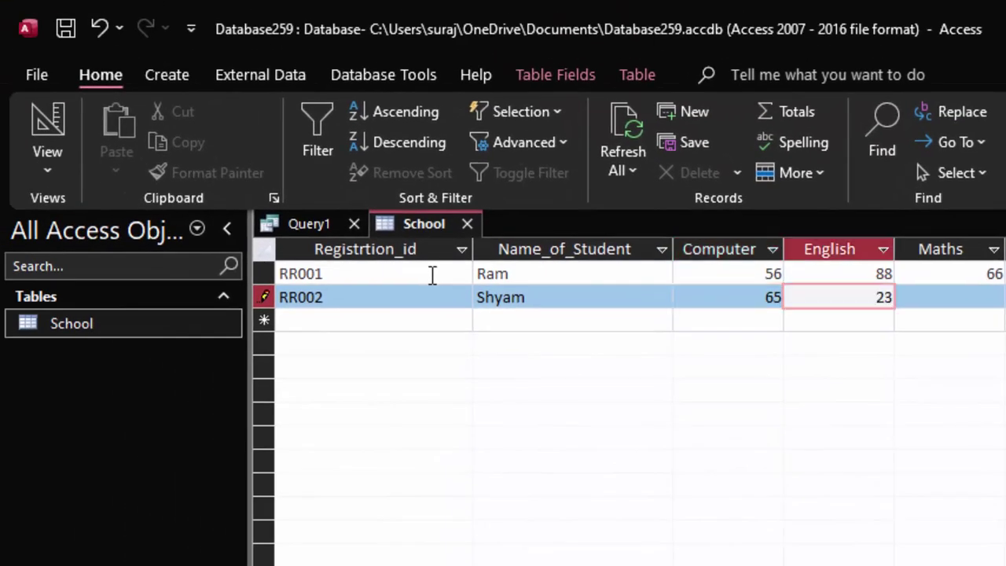
key(Tab)
text(77)
key(Tab)
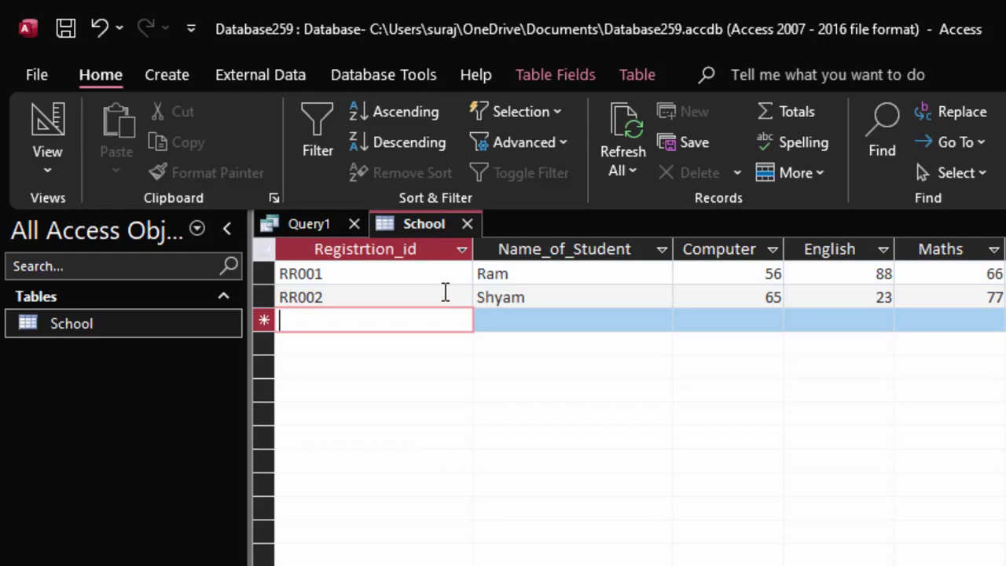
Step: Save the create-table query as TableQ, then close it and the School table without saving layout
right_click(311, 224)
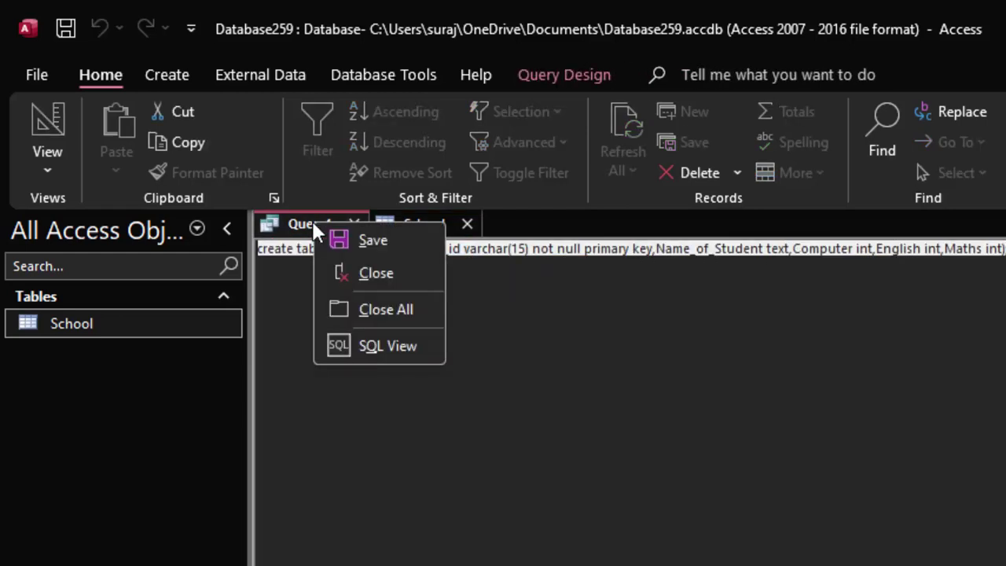
click(336, 238)
key(BackSpace)
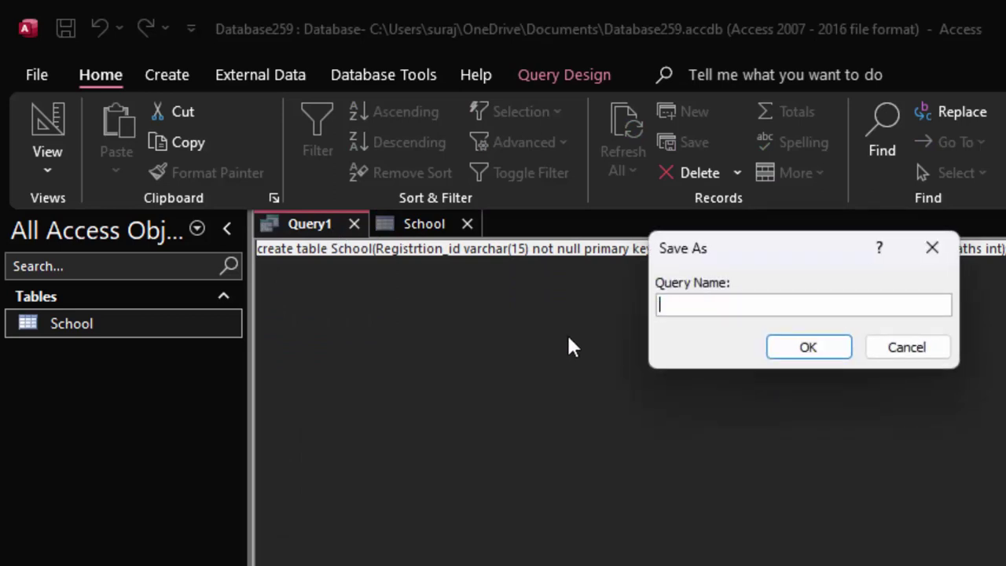
text(Table)
text(Q)
key(Return)
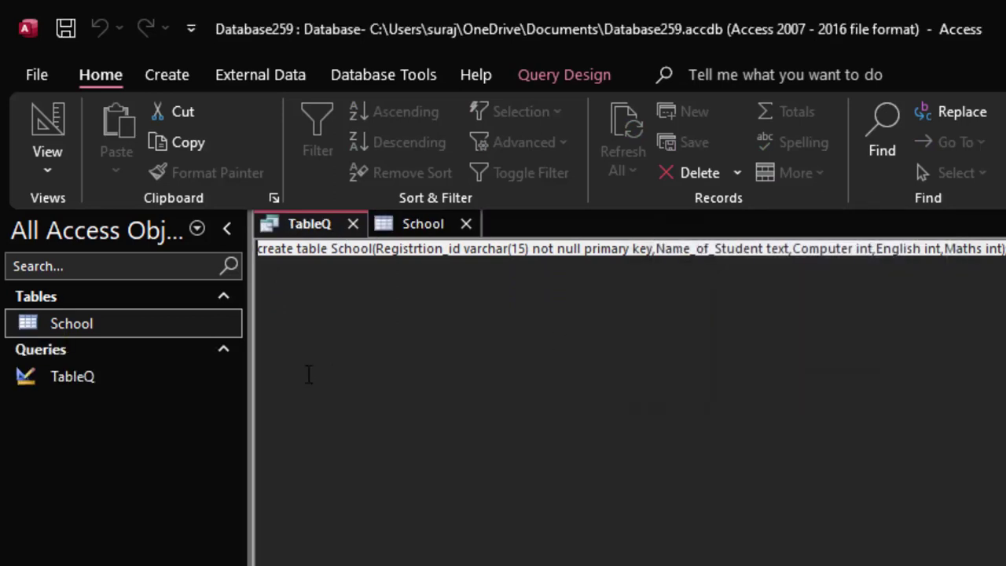
click(352, 224)
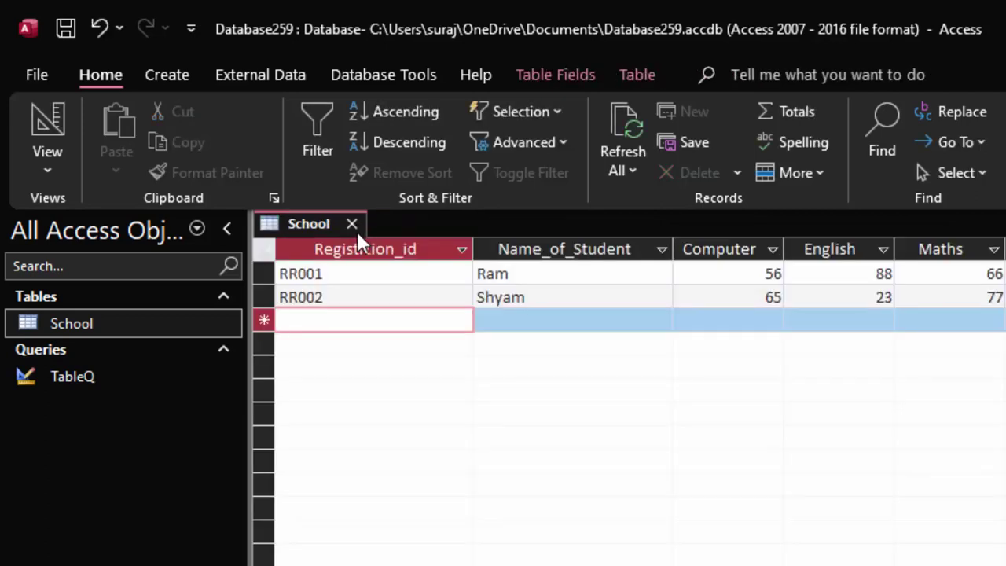
click(351, 224)
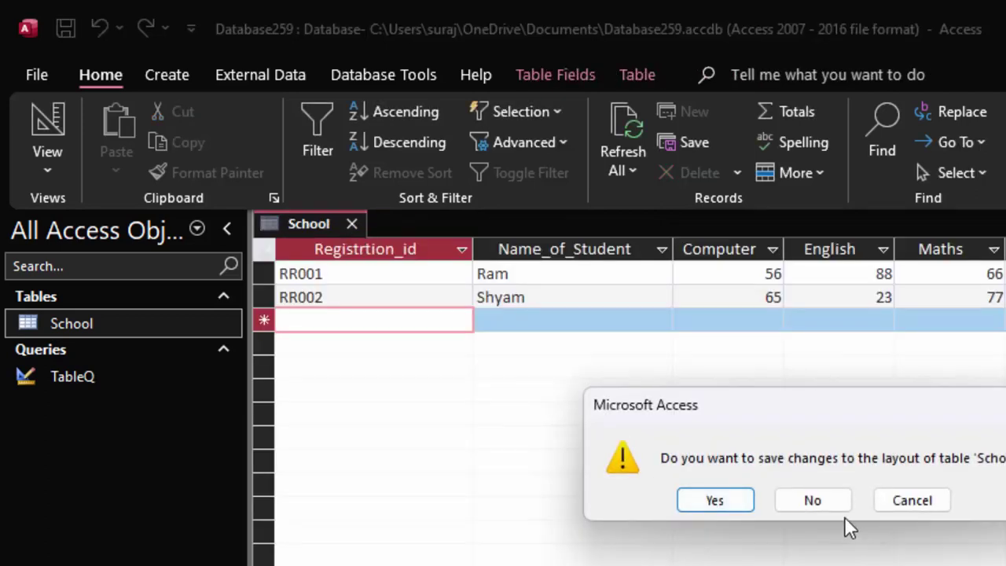
click(811, 501)
Step: Start a new blank query design and switch it to SQL view
click(169, 74)
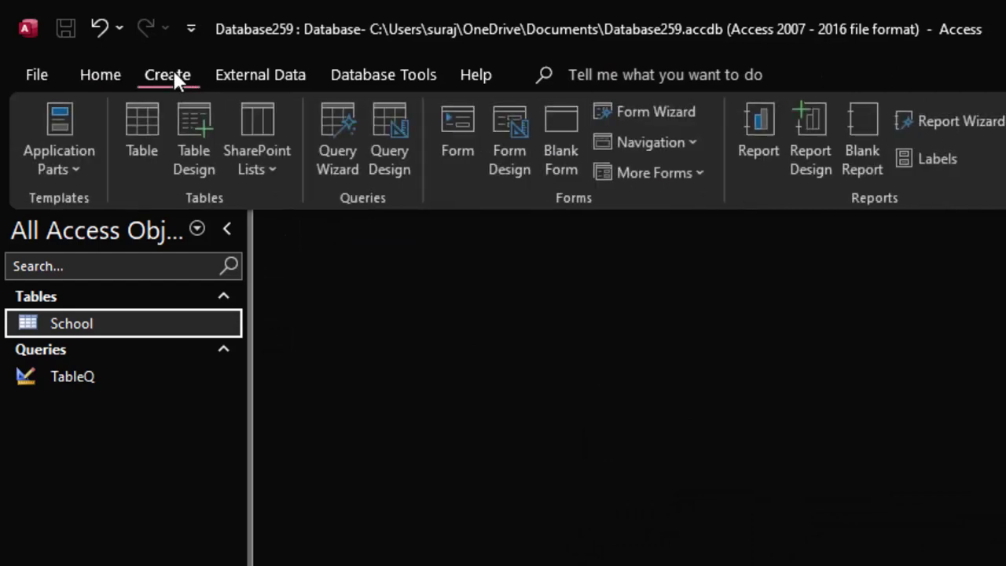
click(393, 124)
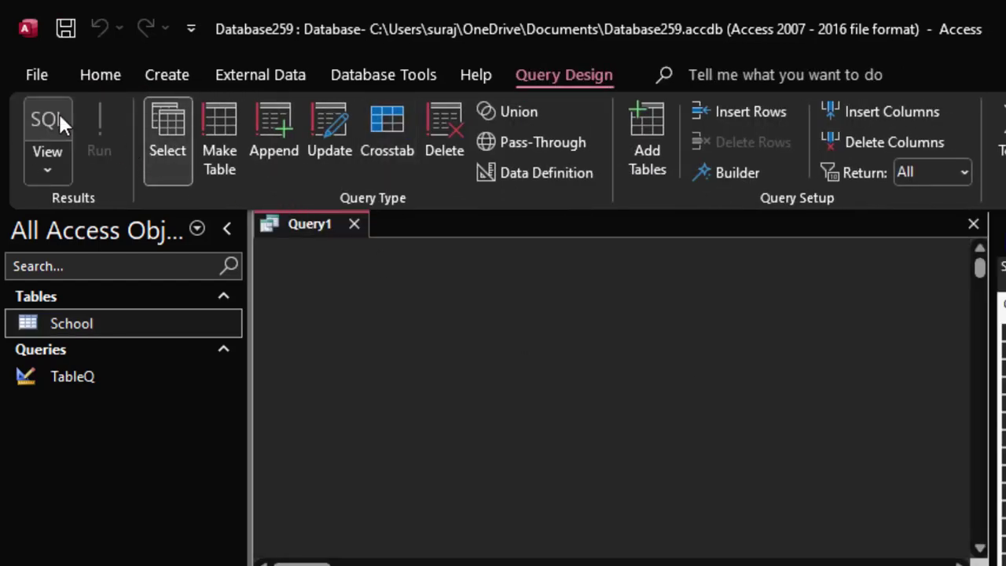
click(52, 119)
click(343, 251)
Step: Clear the default SELECT text and begin typing 'insert into School('
key(BackSpace)
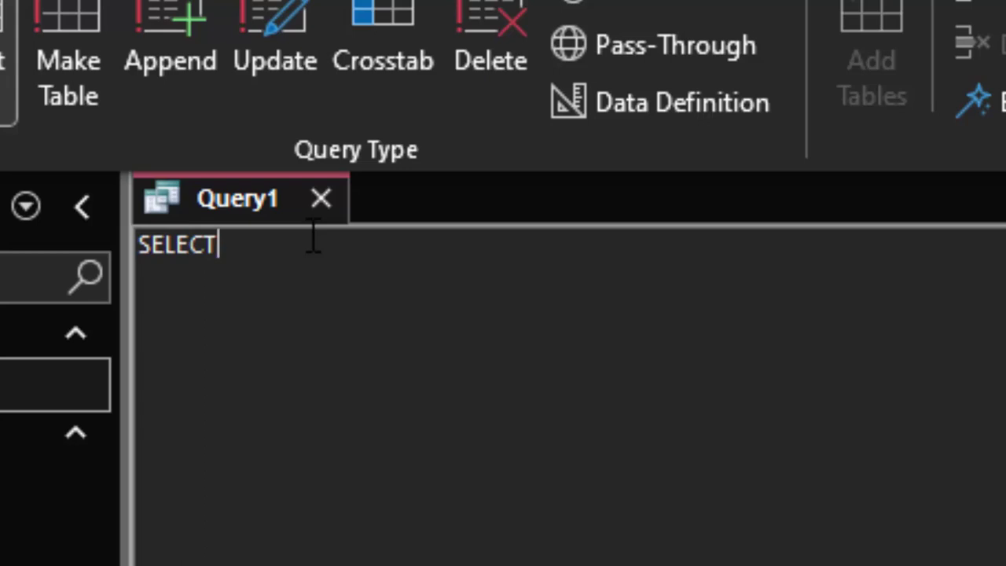
text(*)
key(BackSpace)
key(BackSpace)
key(BackSpace)
key(BackSpace)
key(BackSpace)
key(BackSpace)
key(BackSpace)
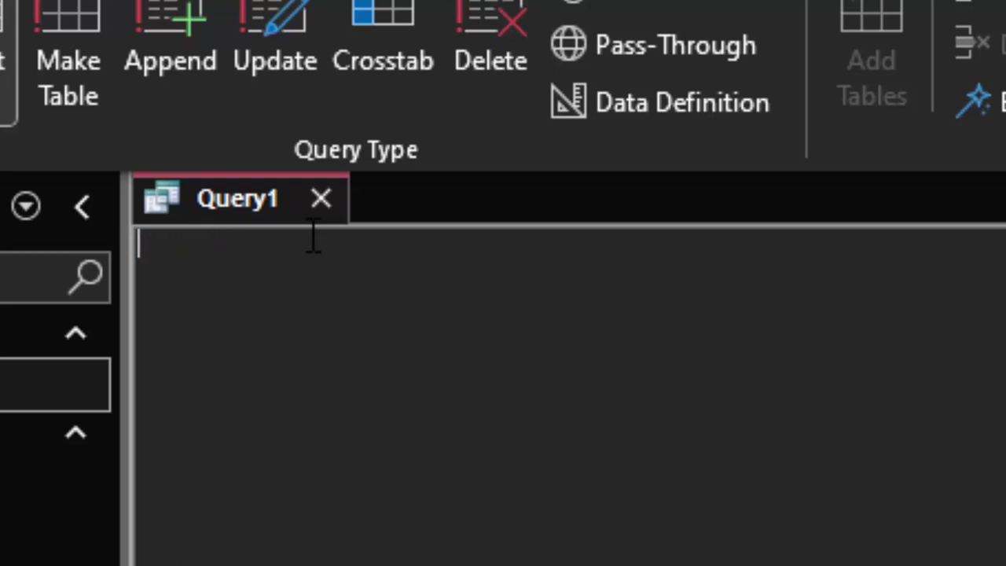
text(ins)
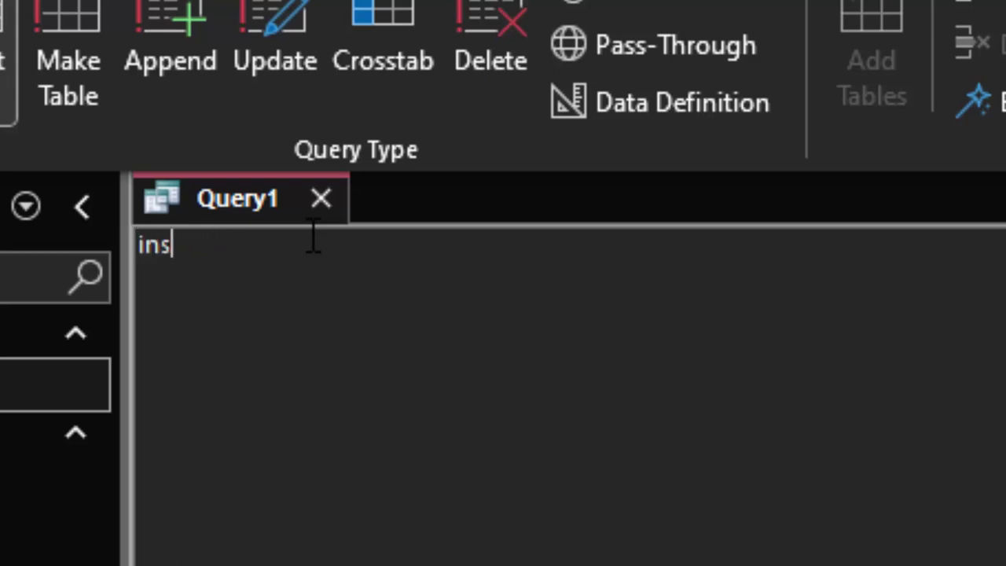
text(ert into )
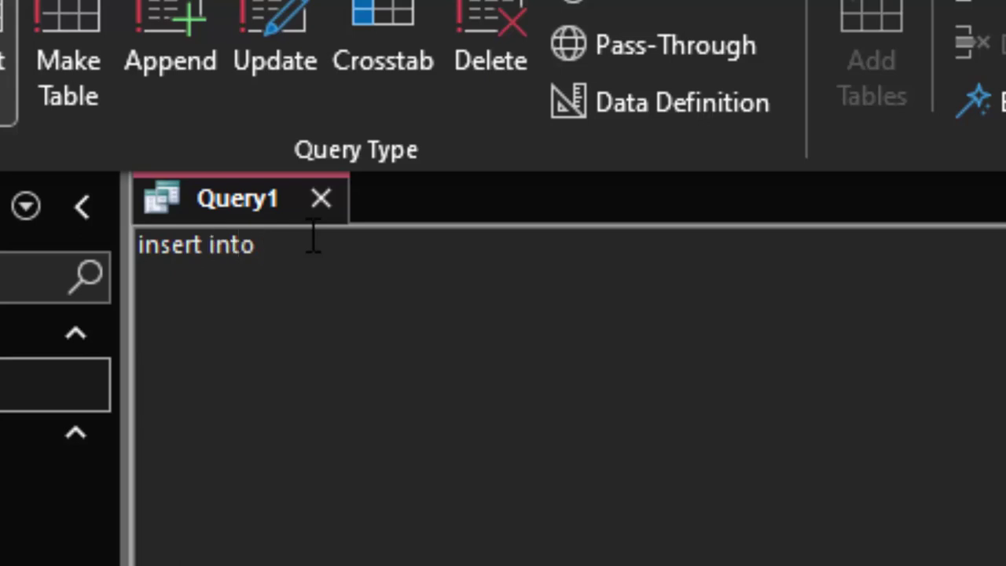
text(Scho)
text(ol)
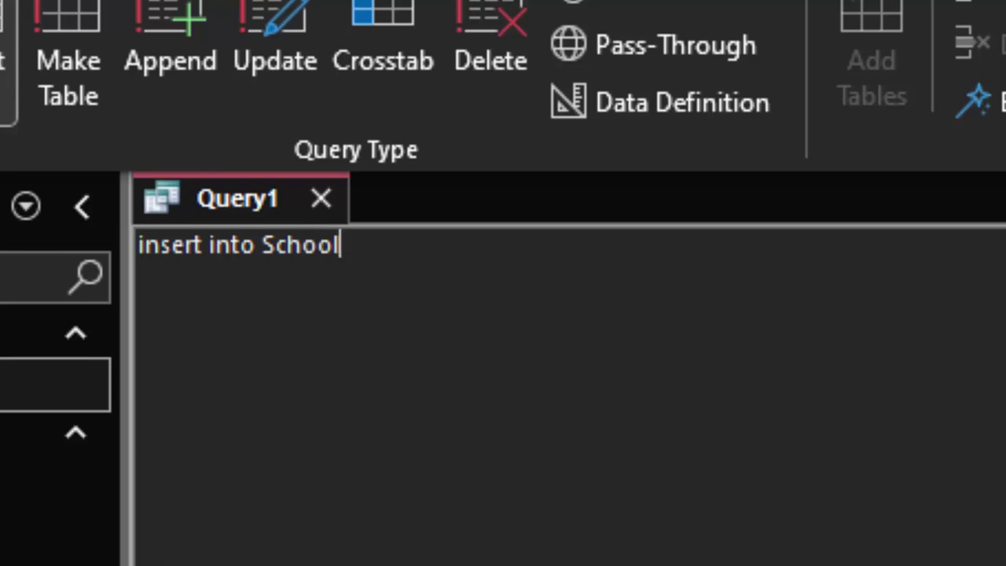
text(()
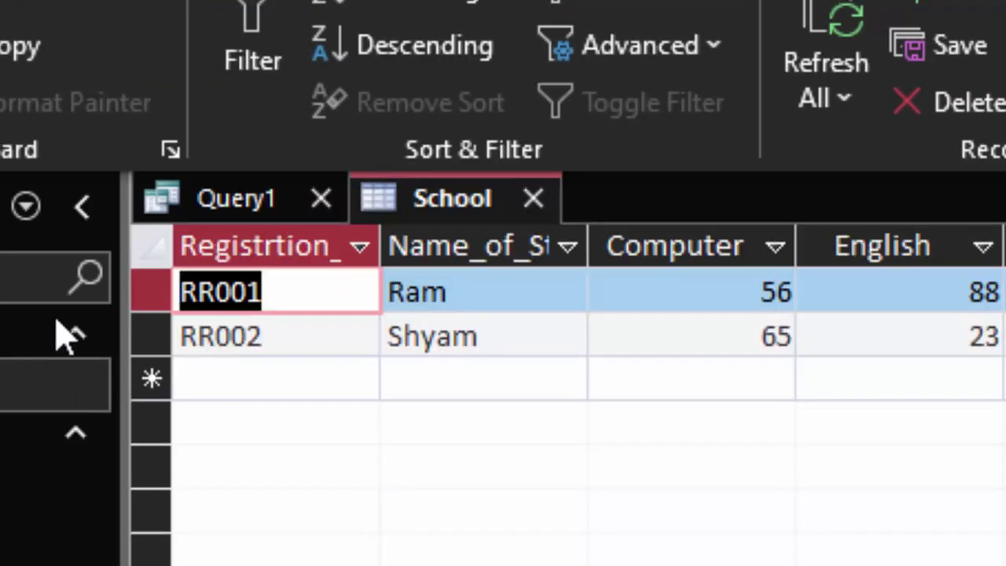
Step: Widen School's Registrtion_id and Name_of_Student columns, then start the insert field list with 'Registration'
drag(380, 245, 530, 353)
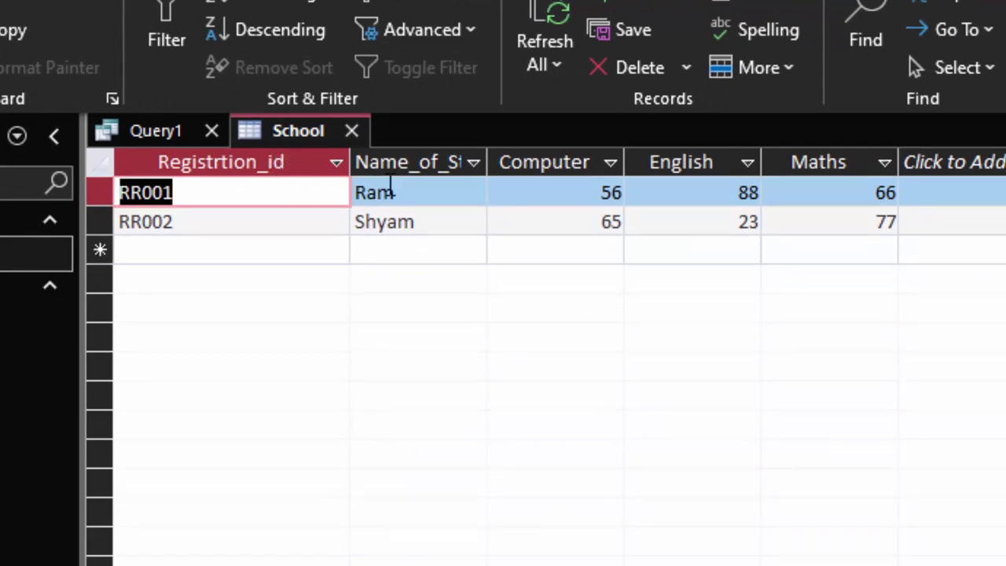
drag(487, 162, 579, 229)
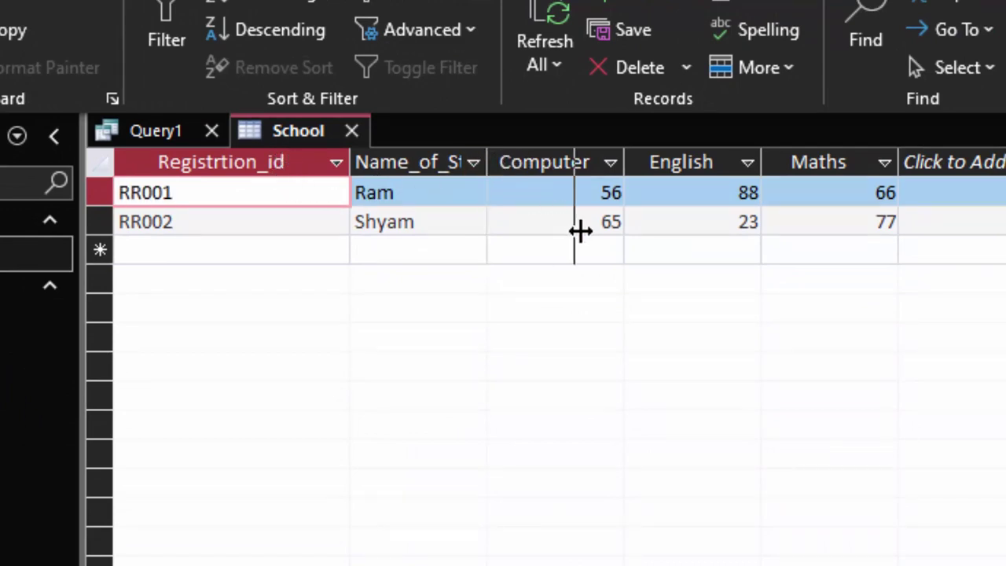
click(195, 131)
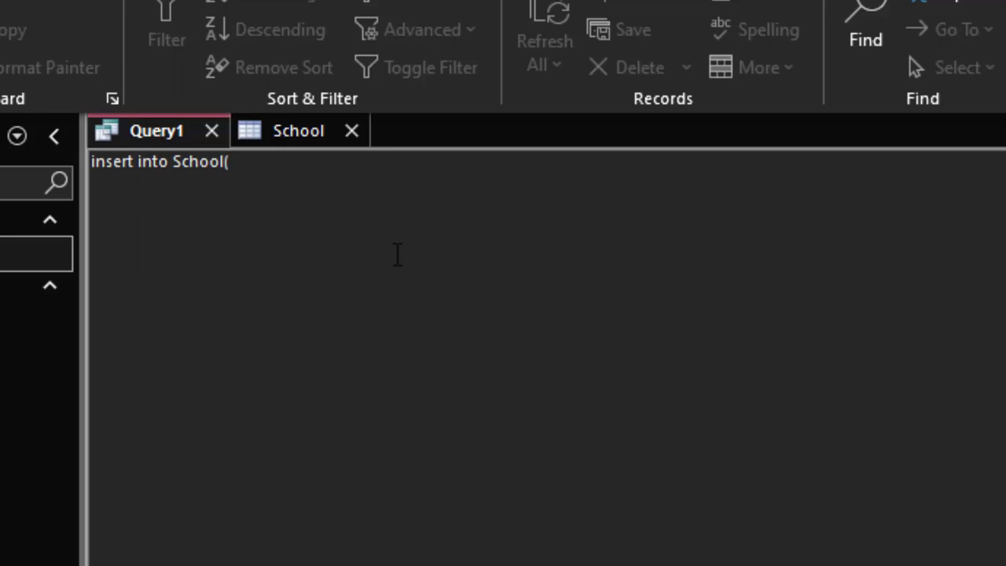
text(Re)
text(gistrat)
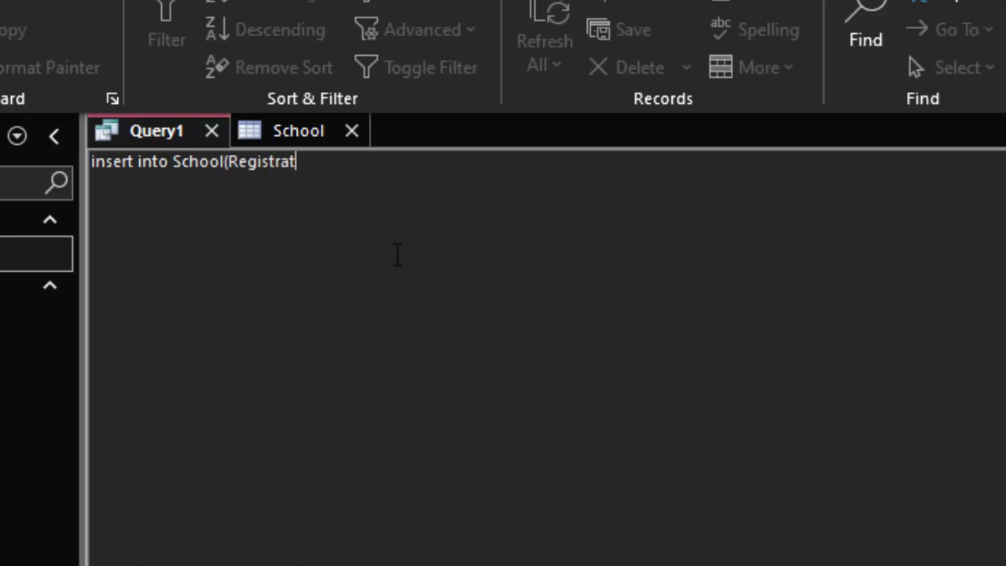
text(ion)
click(264, 129)
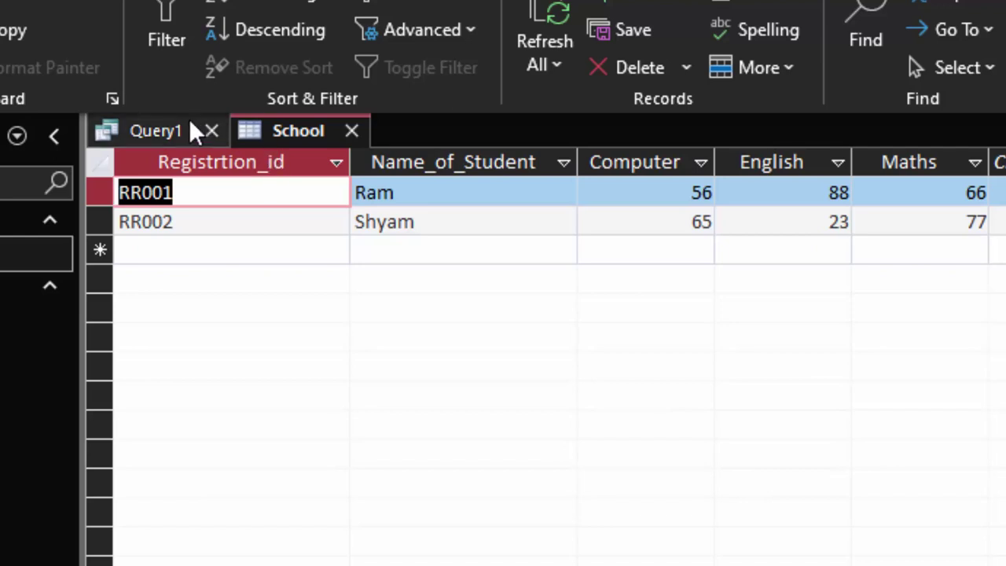
click(167, 131)
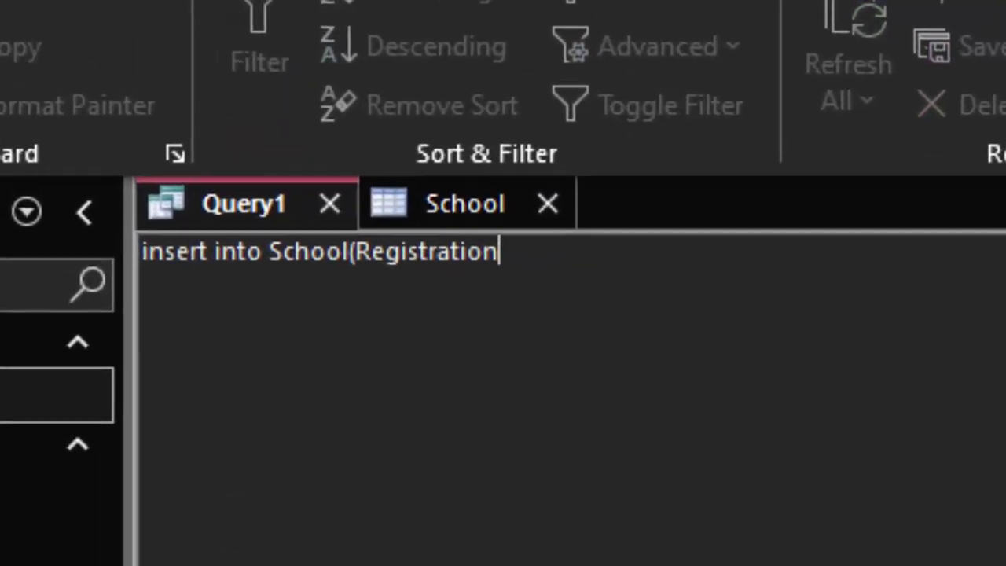
Step: Finish the column list: _id, Name_of_Student, Computer, English, Maths), checking School's fields along the way
text(_i)
text(d)
text(,)
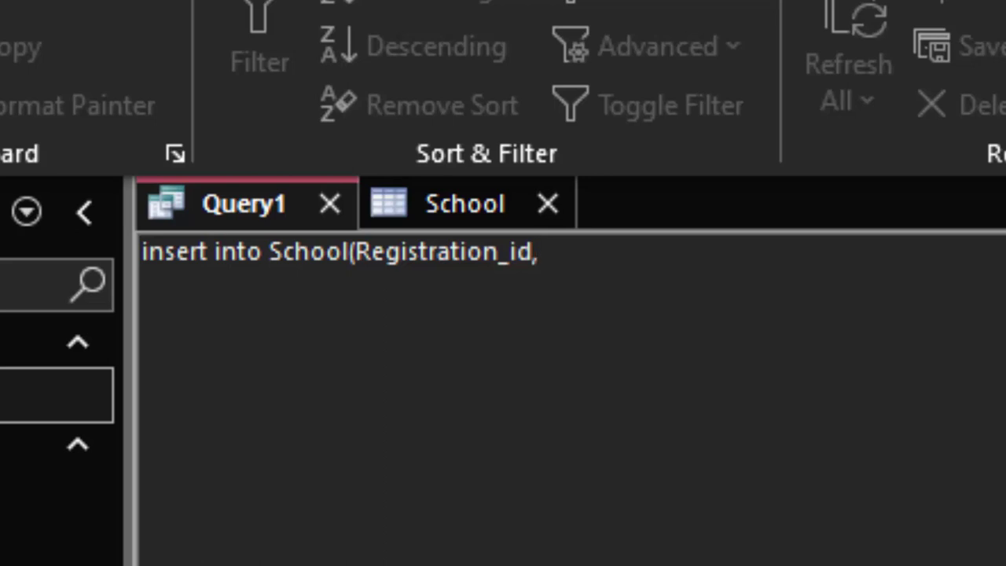
text(Nam)
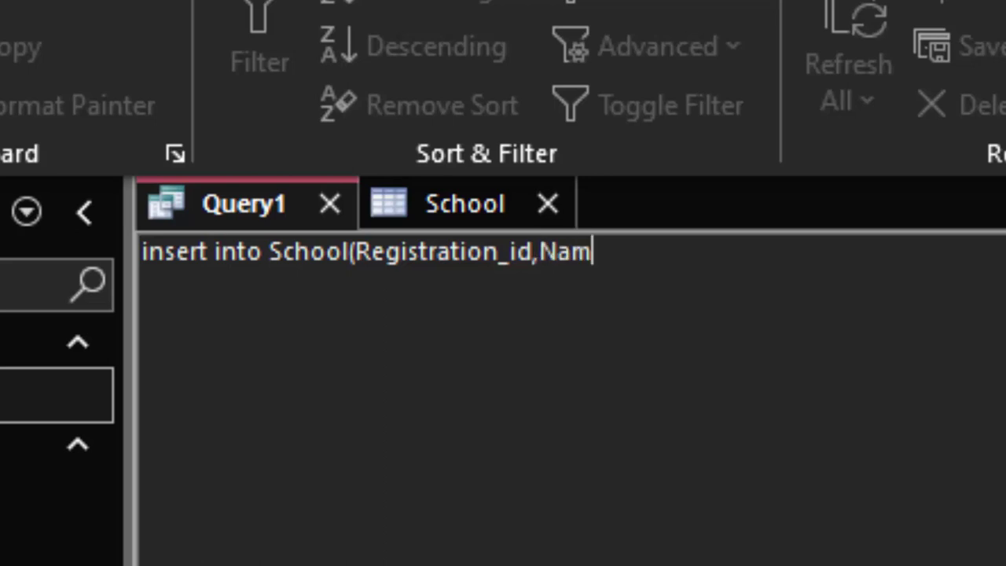
text(e_of_)
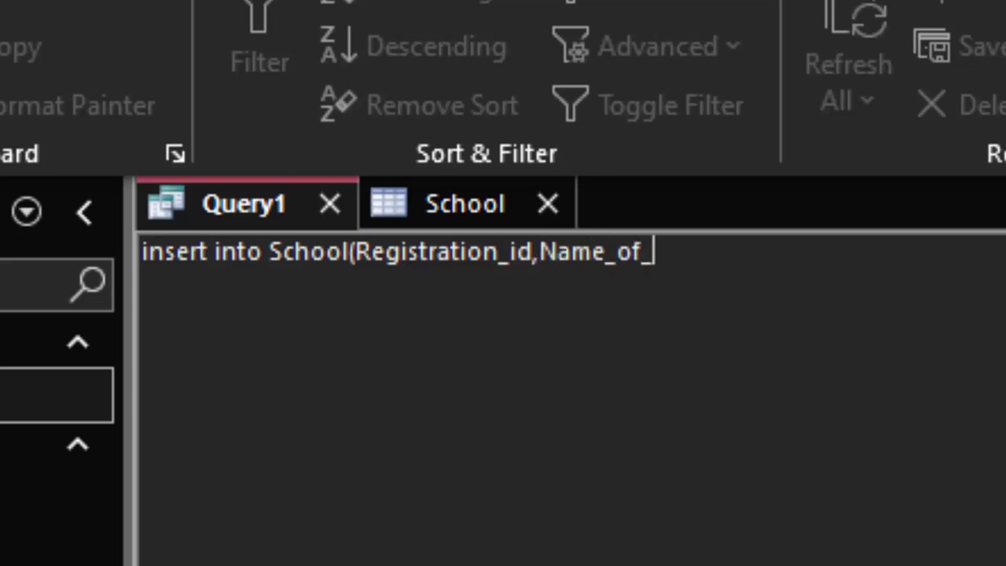
text(Student)
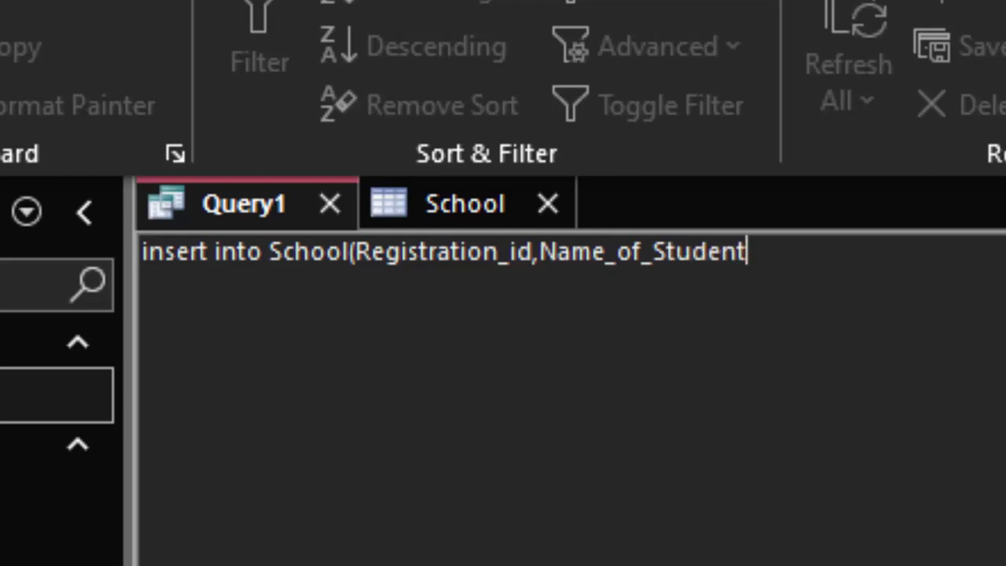
text(,)
text(Comput)
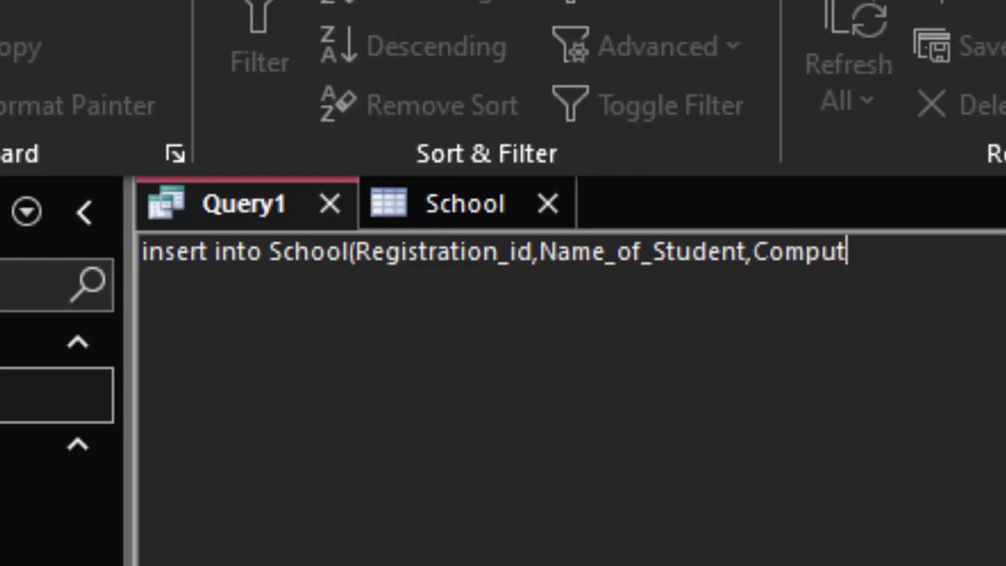
text(er,)
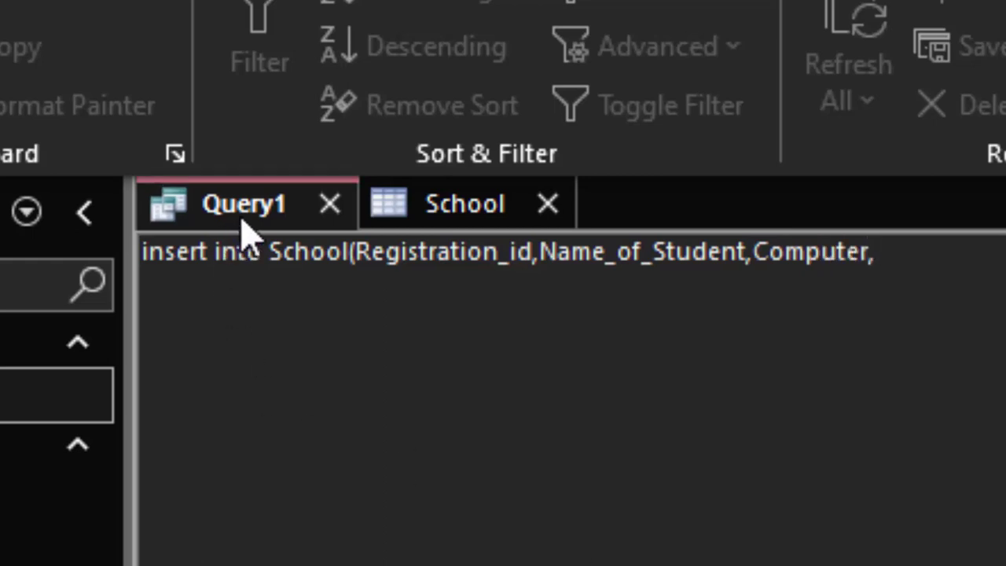
click(485, 205)
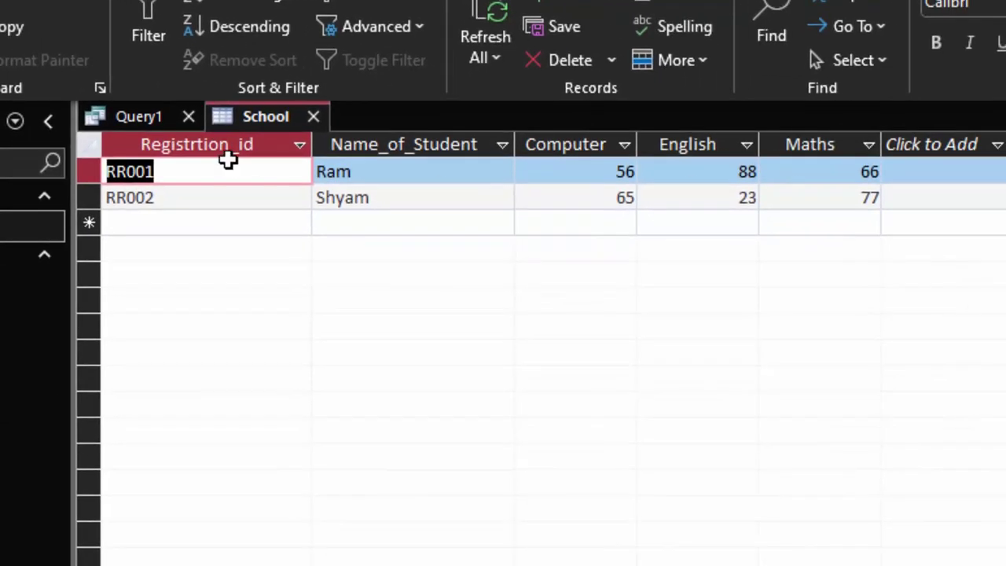
click(162, 118)
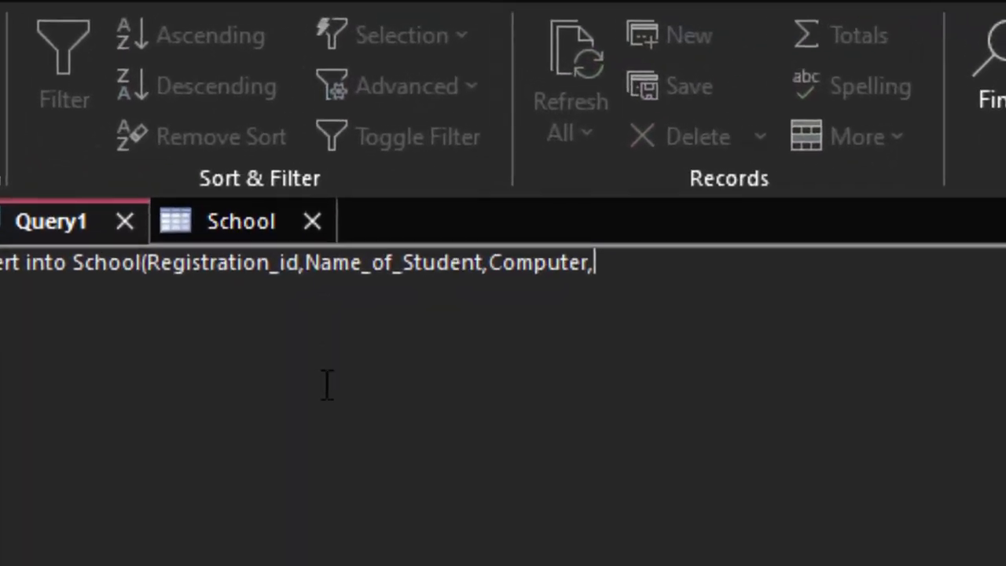
text(Englis)
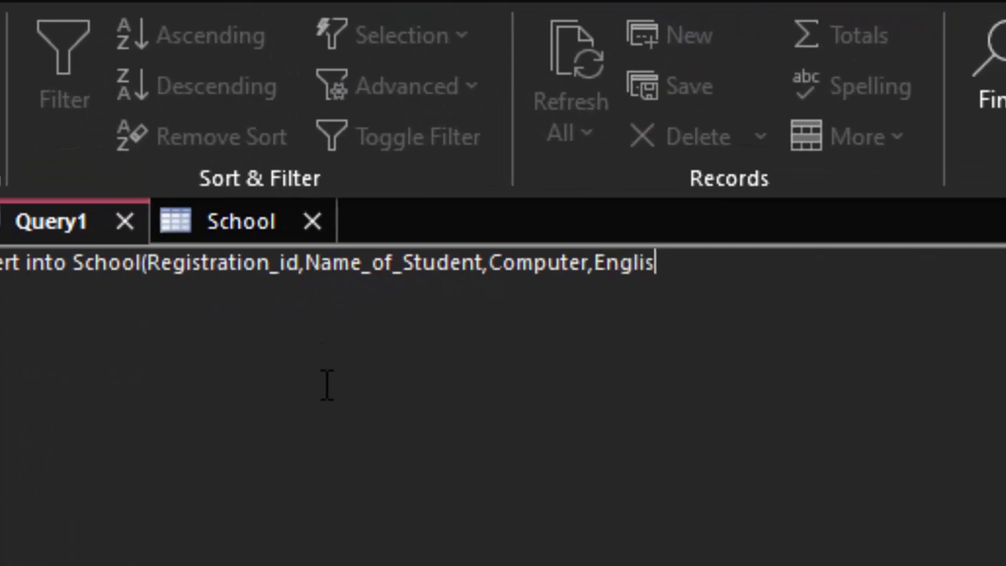
text(h,Maths)
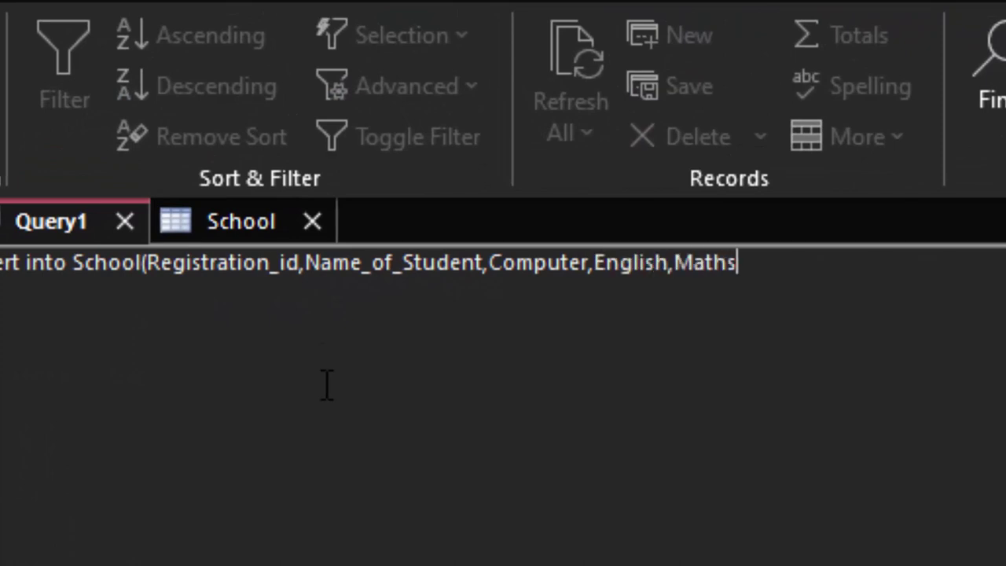
text())
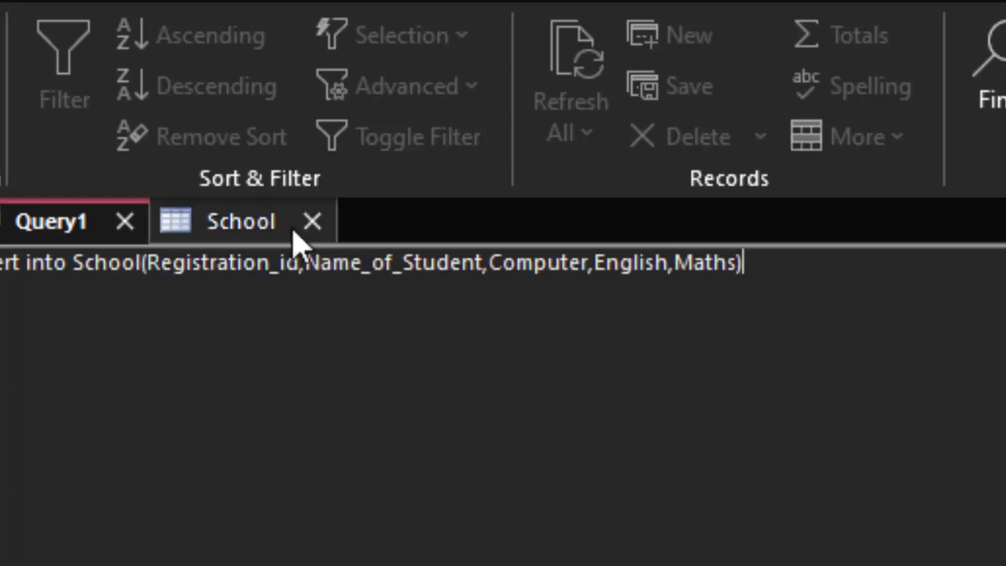
click(281, 221)
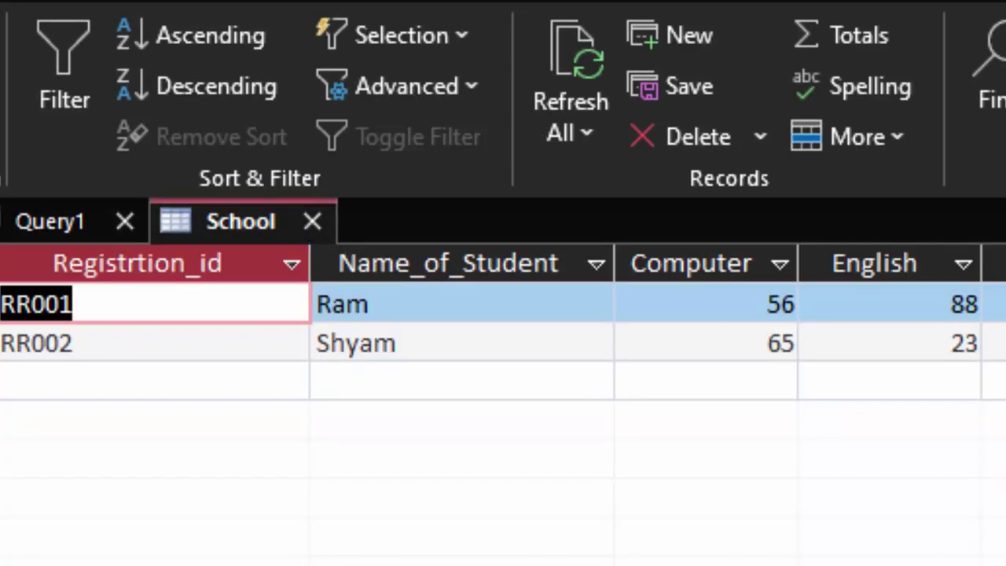
click(193, 251)
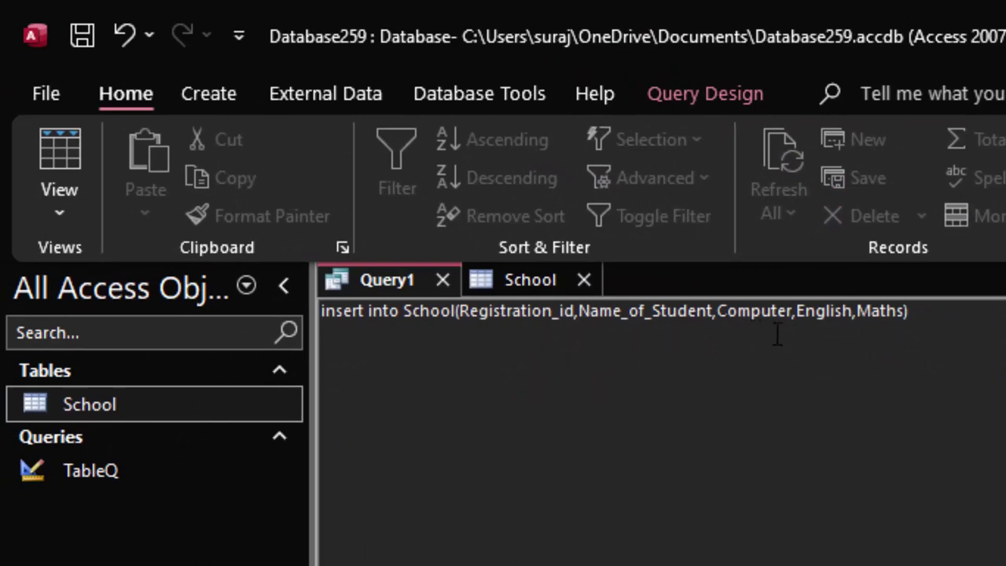
Step: Add values('RR004','Gaurav',45,67,78) on a new line, replacing a mistyped double quote with a single quote
key(Return)
text(val)
text(ues)
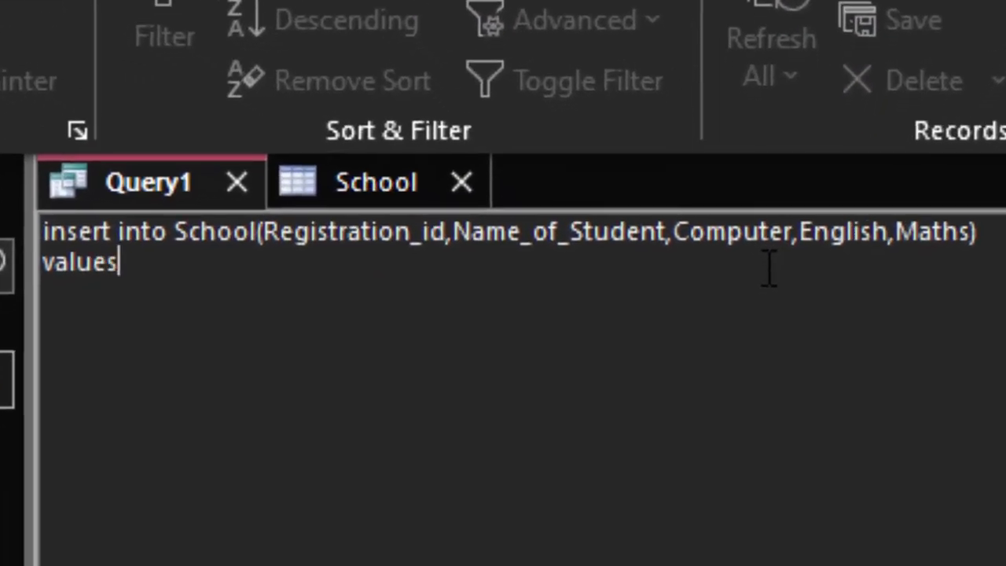
text(()
text(RR00)
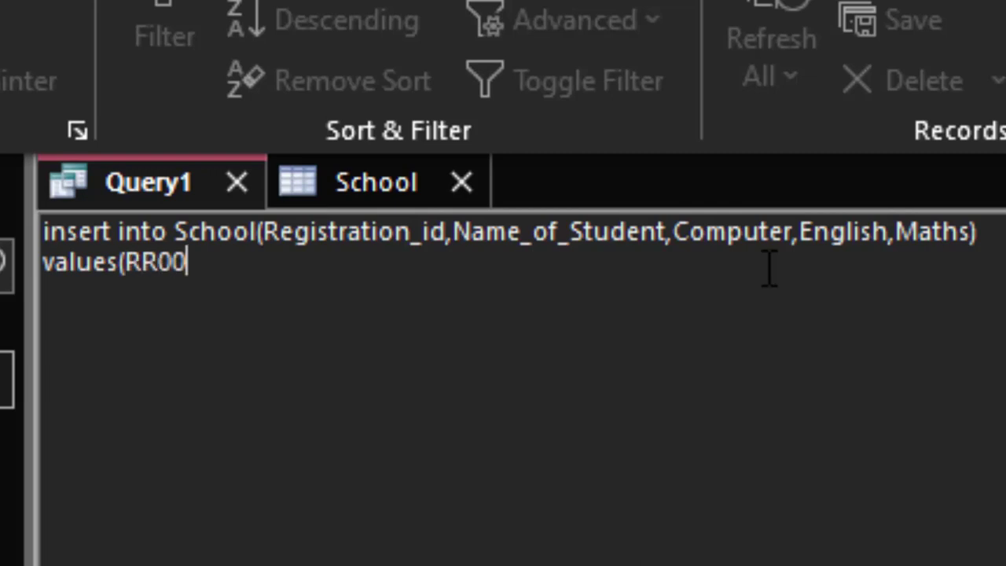
text(4)
click(125, 271)
text(")
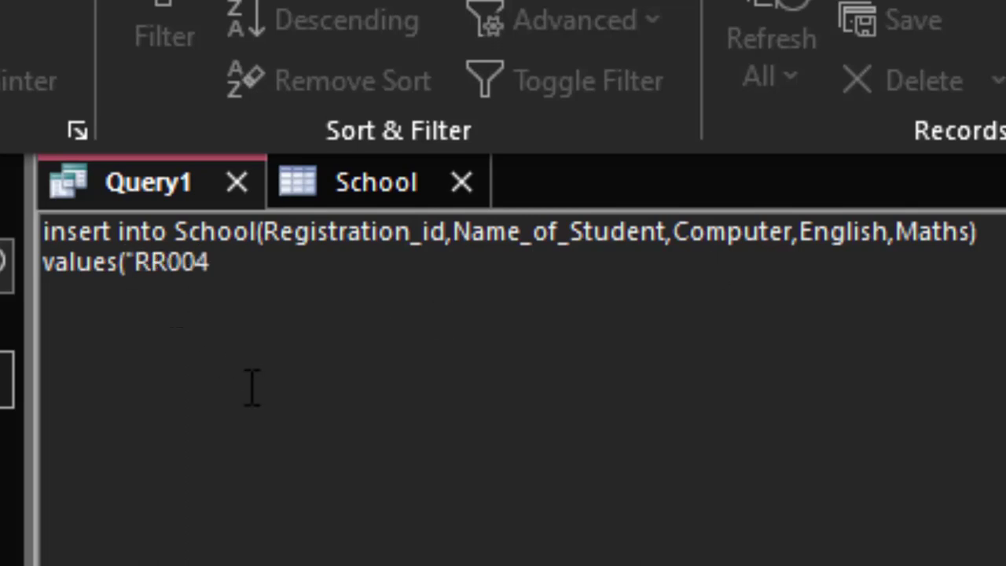
key(BackSpace)
text(')
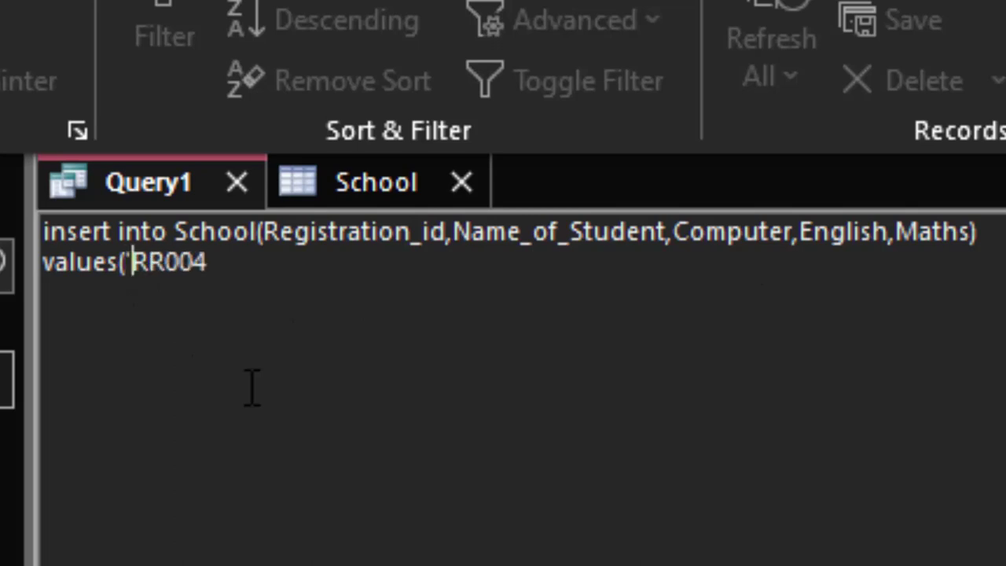
click(234, 261)
text(')
text(,)
text(Gaurav)
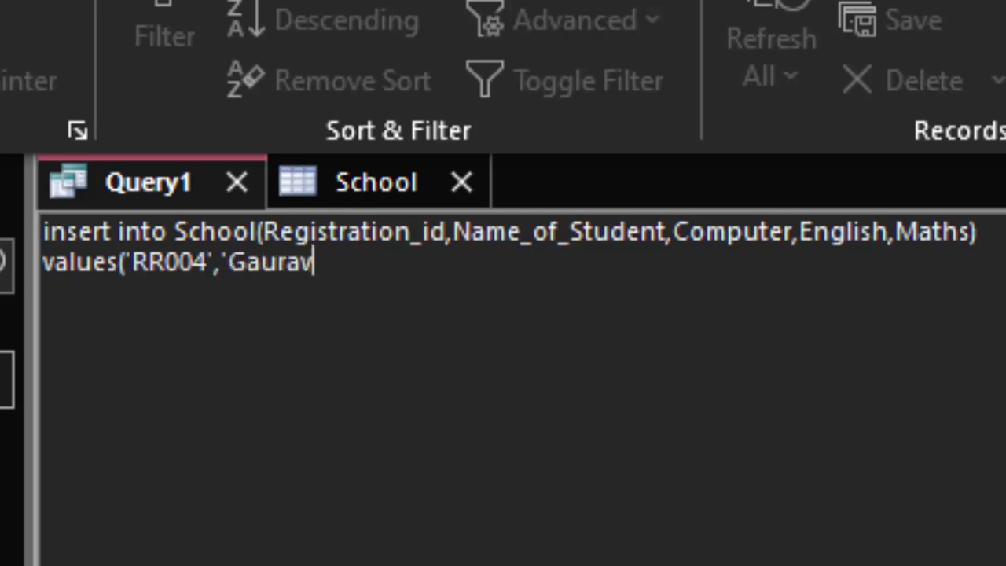
text(')
text(,)
text(45,)
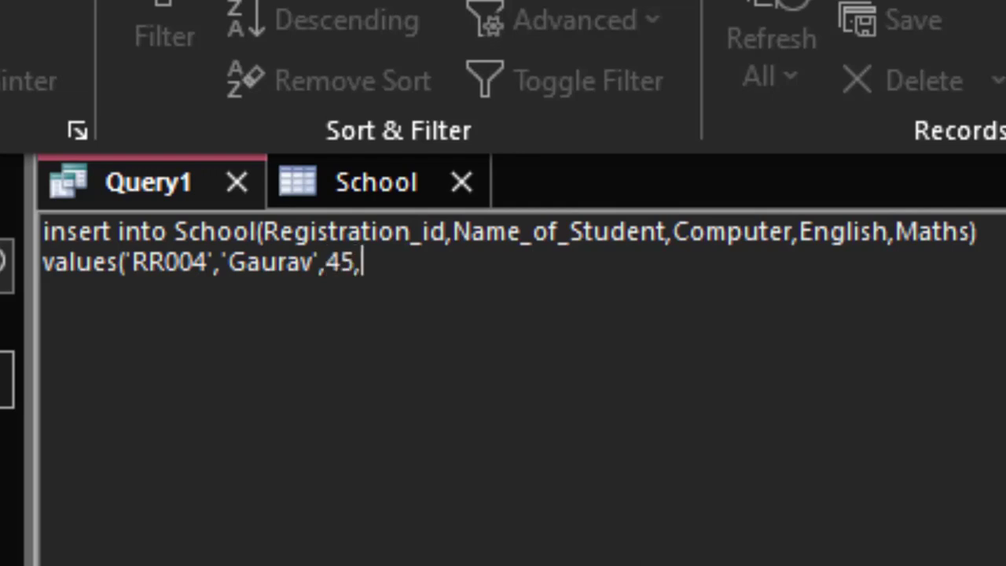
text(67,)
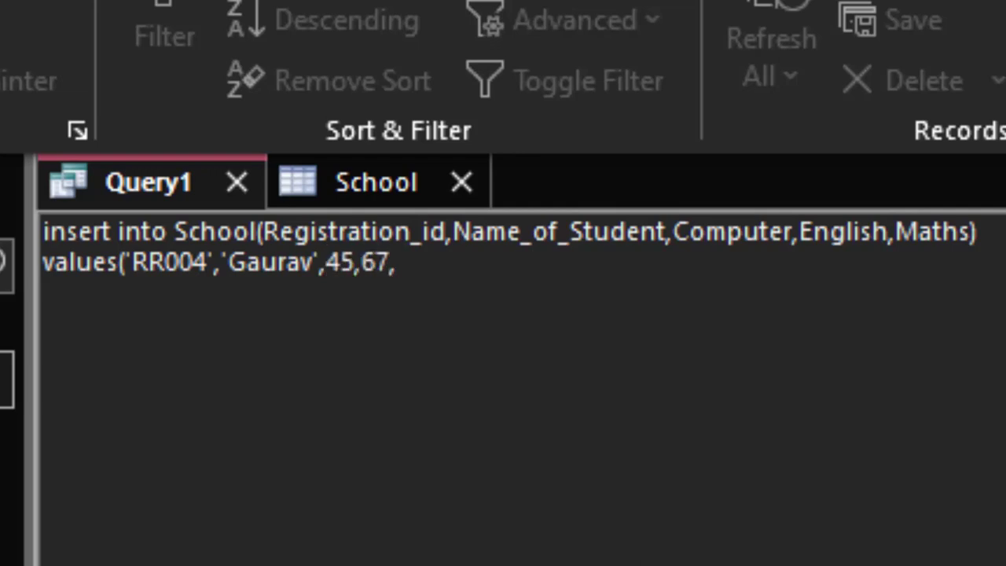
text(78)
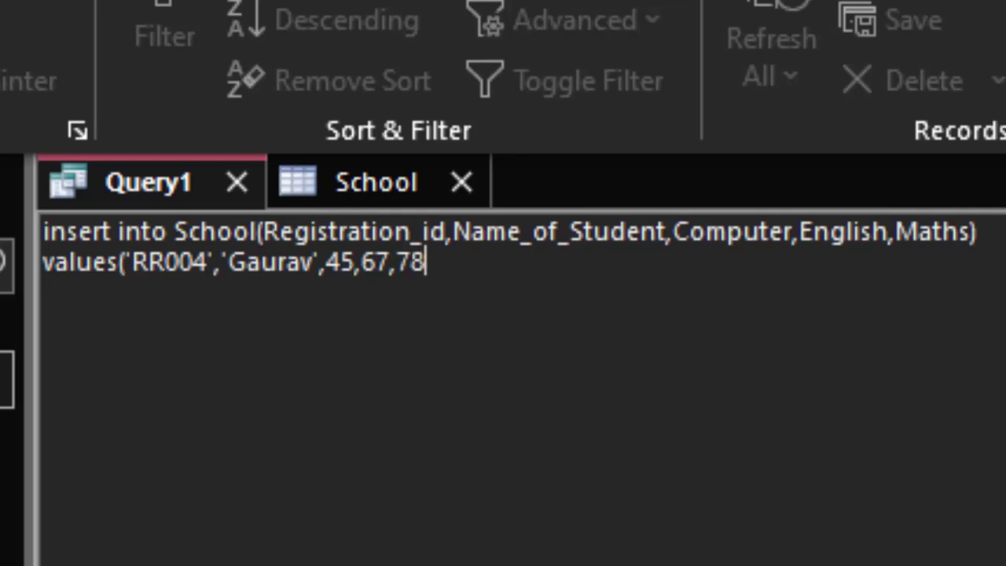
text();)
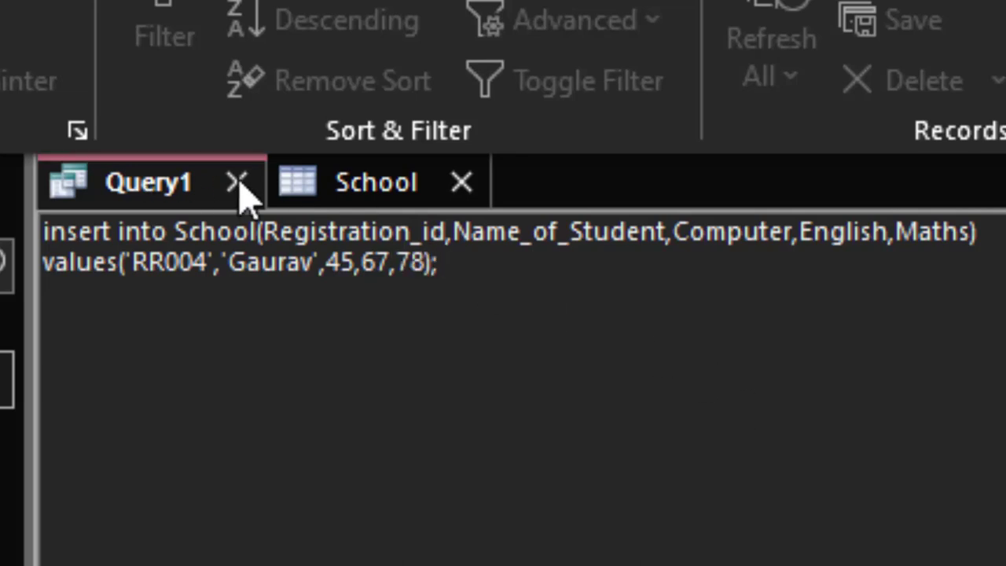
Step: Save and close School, run the insert, dismiss the unknown field 'Registration_id' error, and reopen School
click(462, 185)
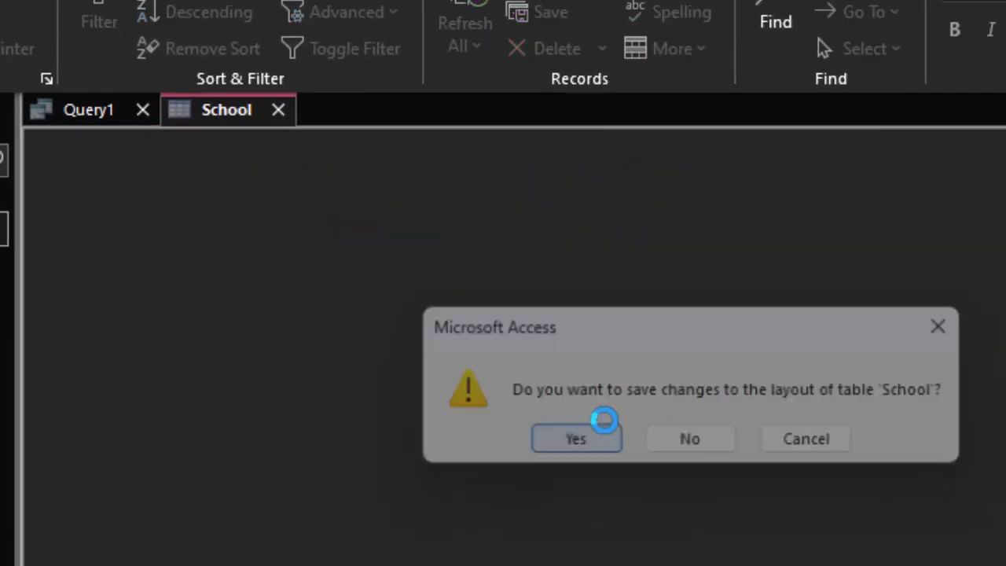
click(597, 431)
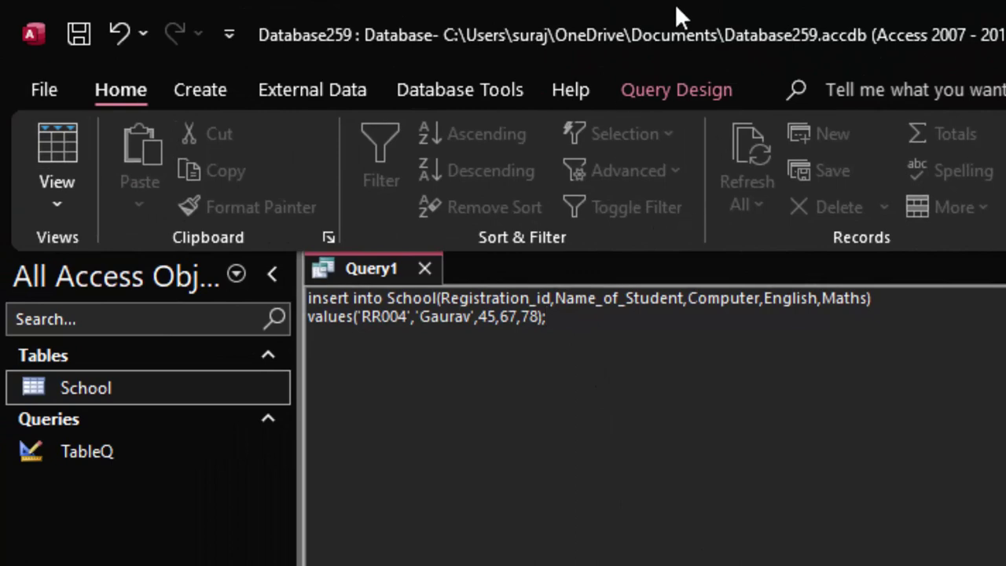
click(673, 87)
click(126, 145)
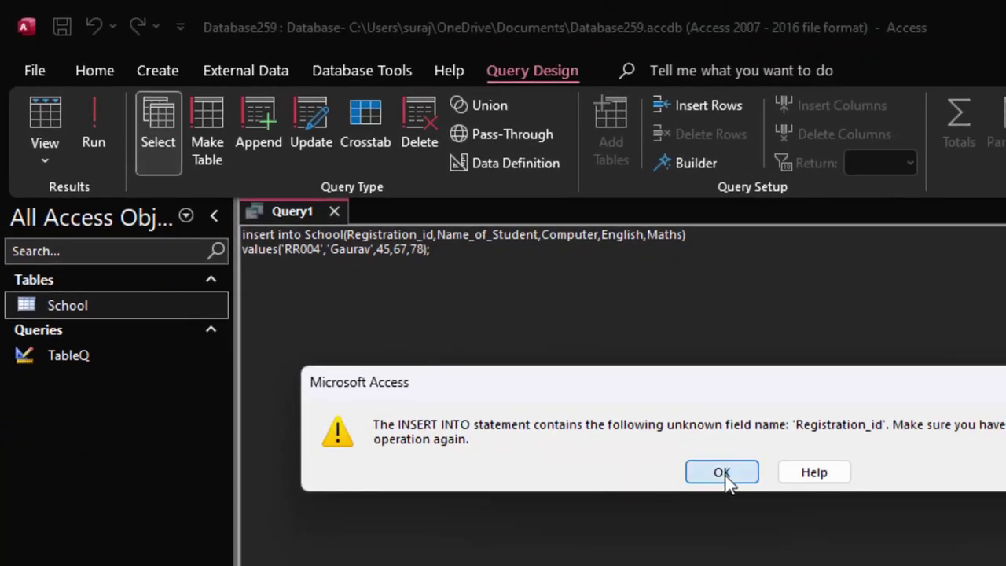
click(723, 473)
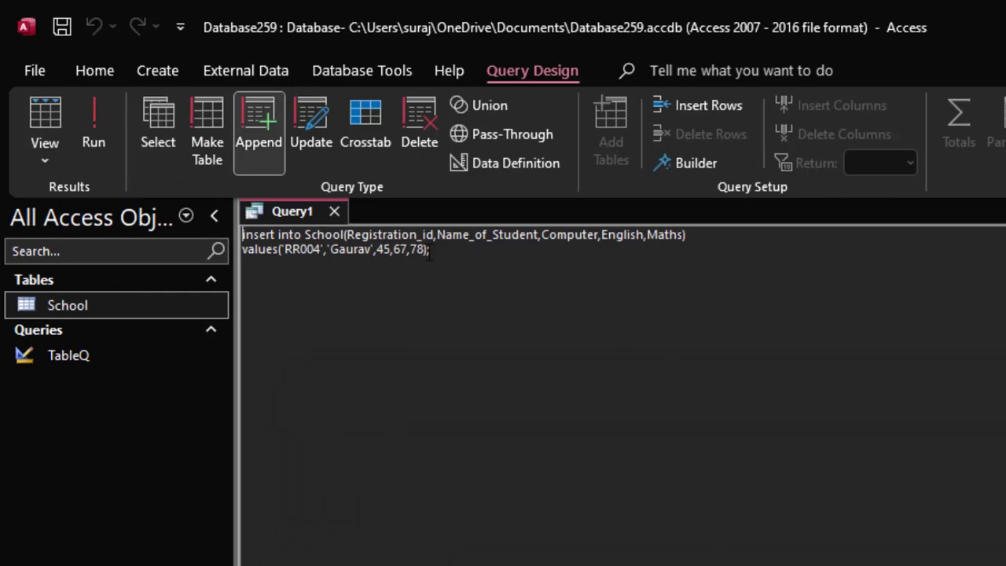
click(153, 307)
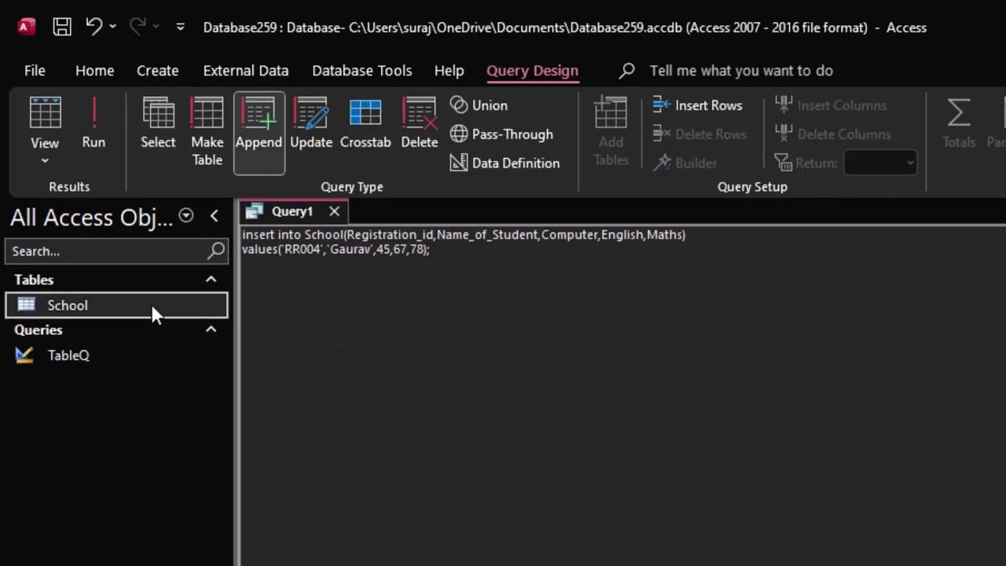
double_click(153, 305)
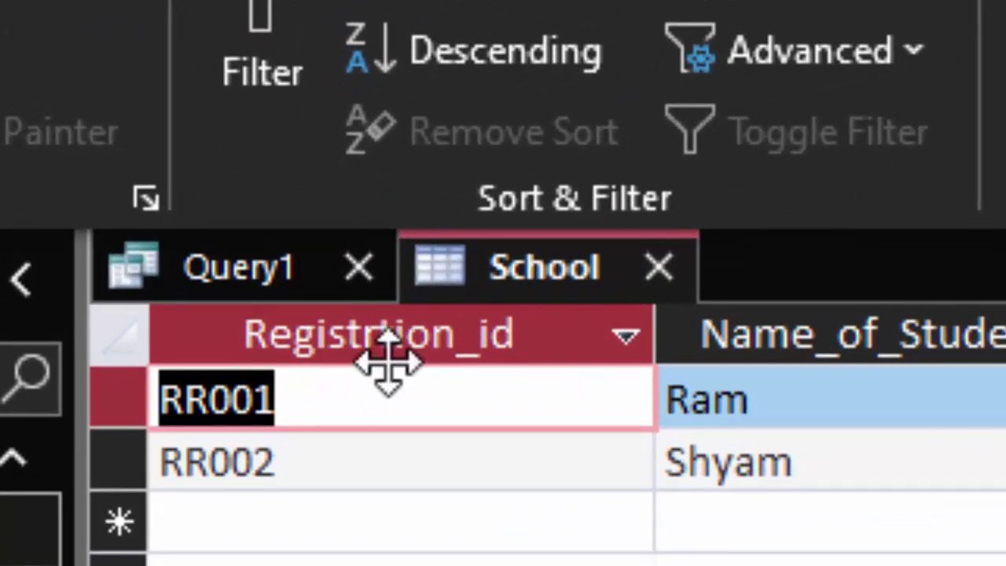
Step: Correct the field to Registrtion_id in the query, close School, and run the insert again
click(260, 284)
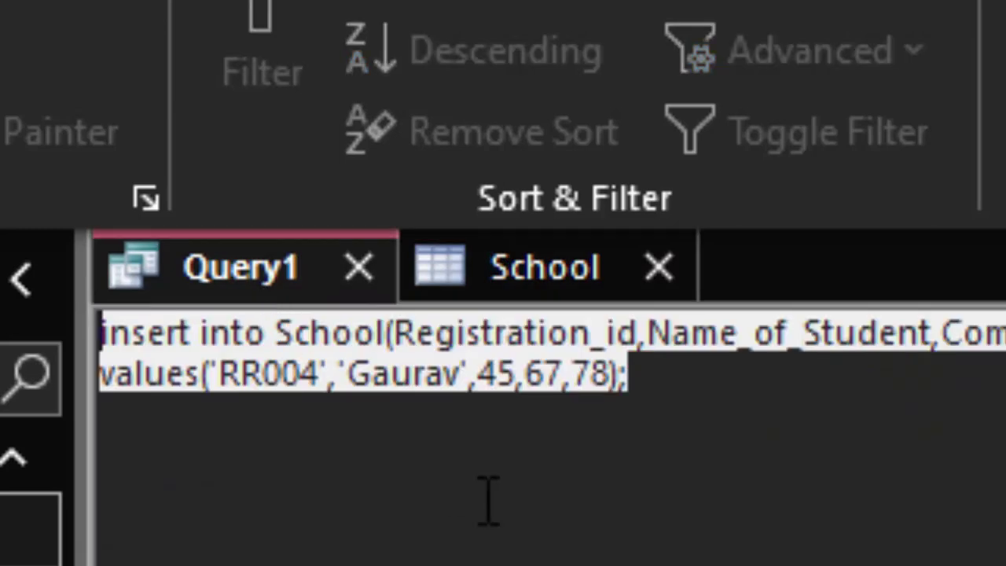
click(528, 333)
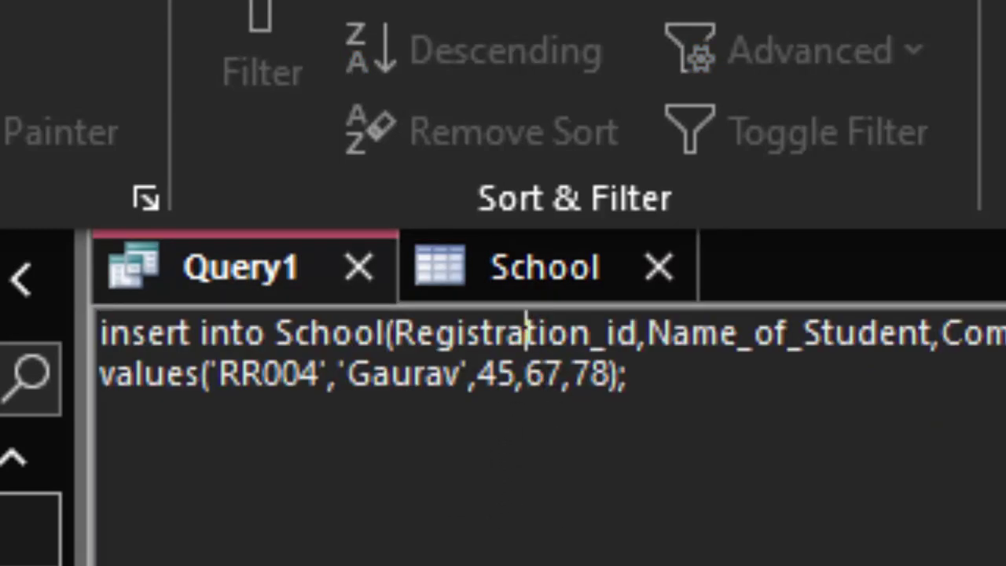
key(BackSpace)
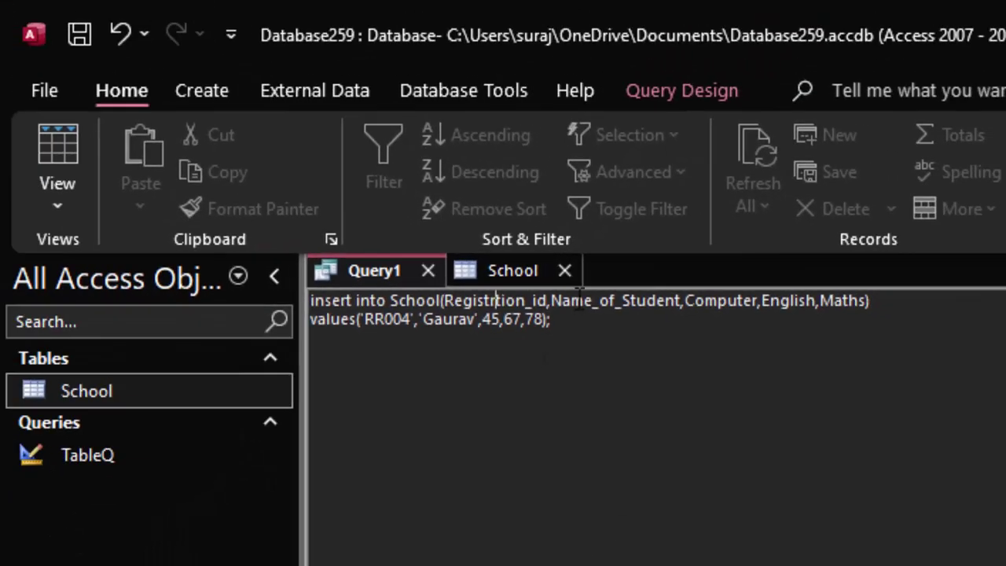
click(563, 271)
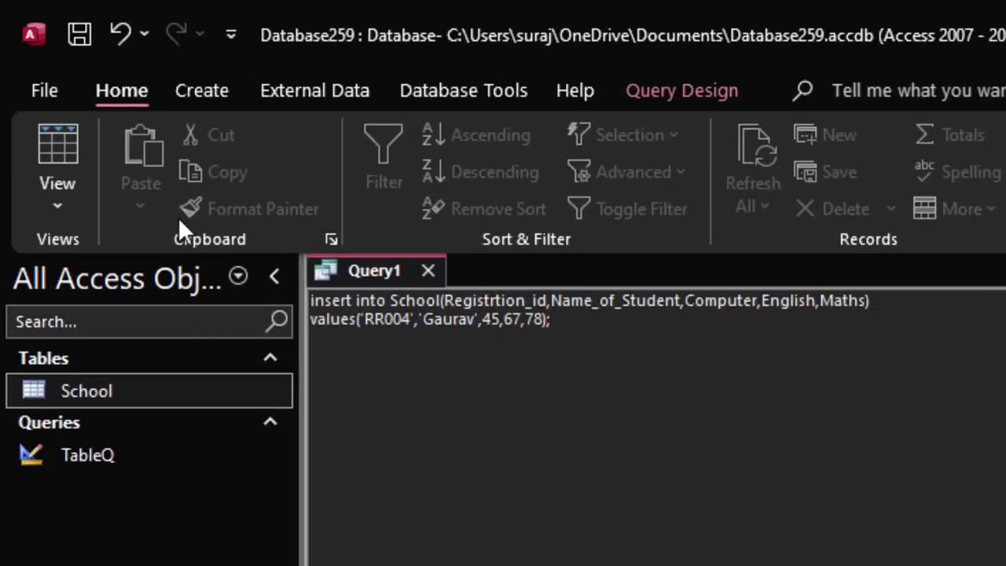
click(692, 90)
text(a)
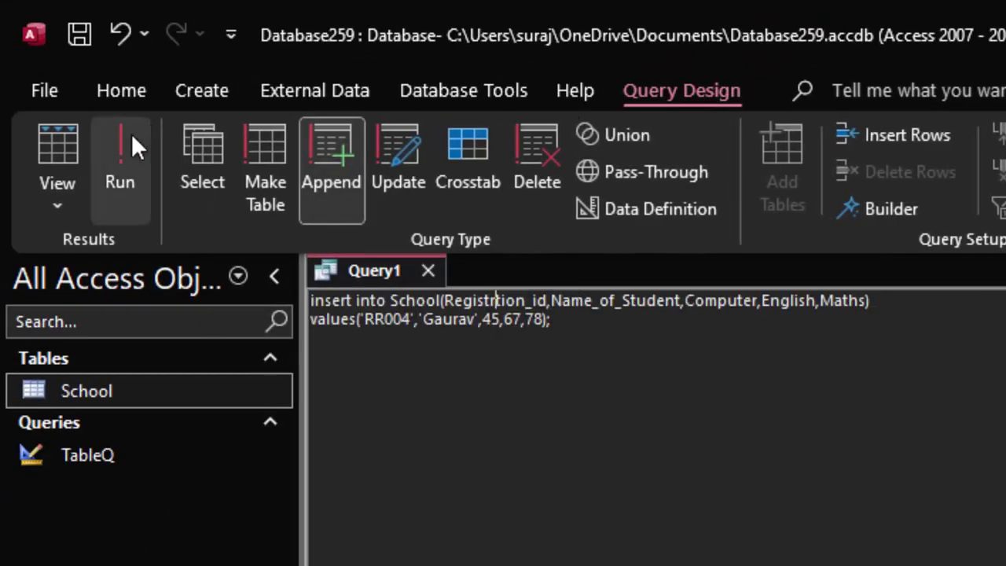
click(131, 137)
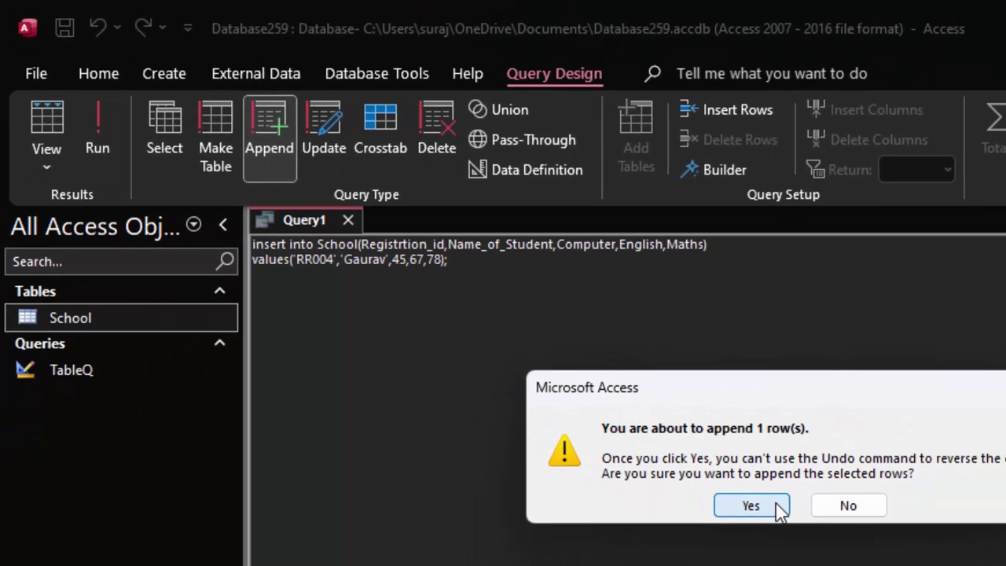
Step: Approve appending the 1 row and open School to see RR004 Gaurav with 45, 67, 78
click(751, 505)
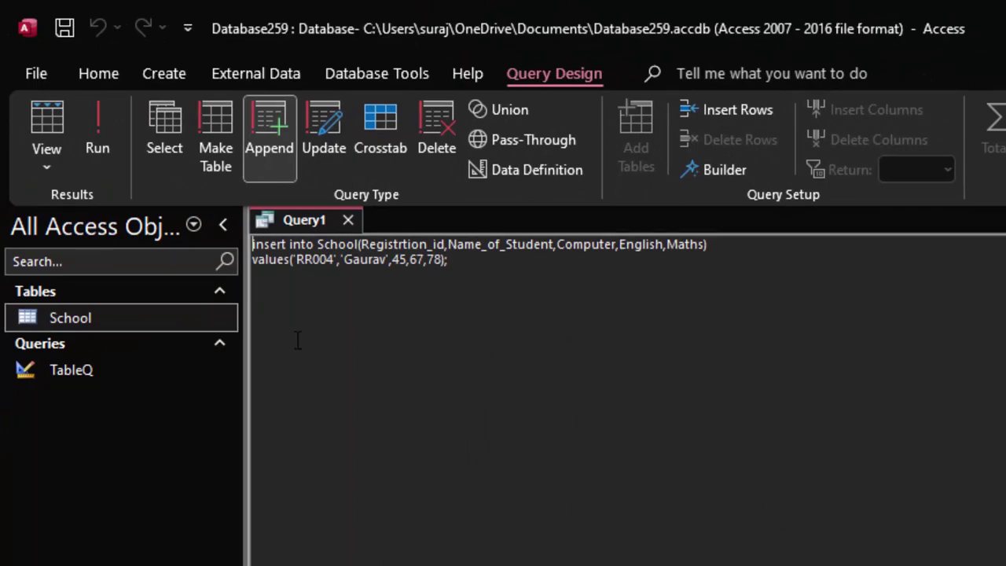
double_click(111, 328)
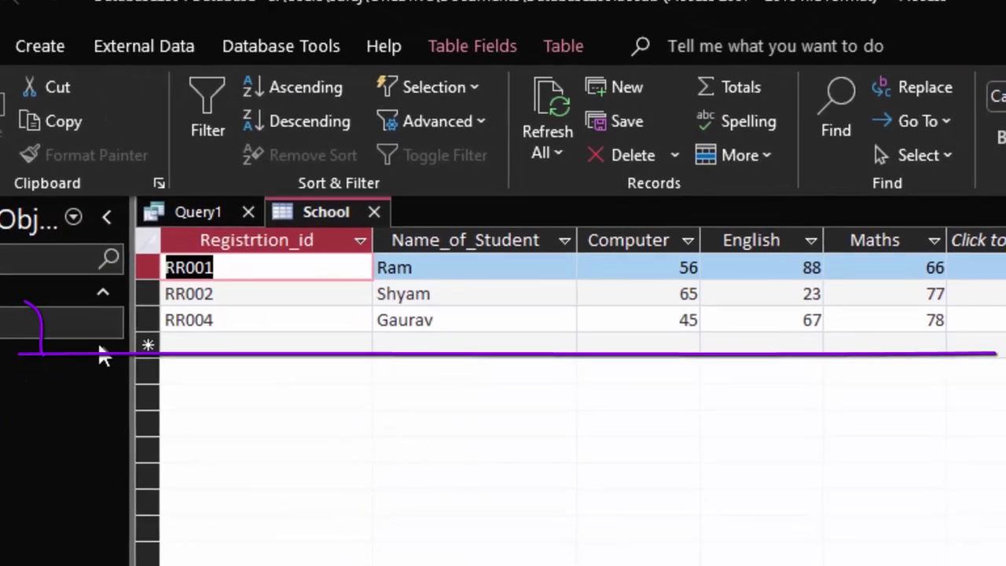